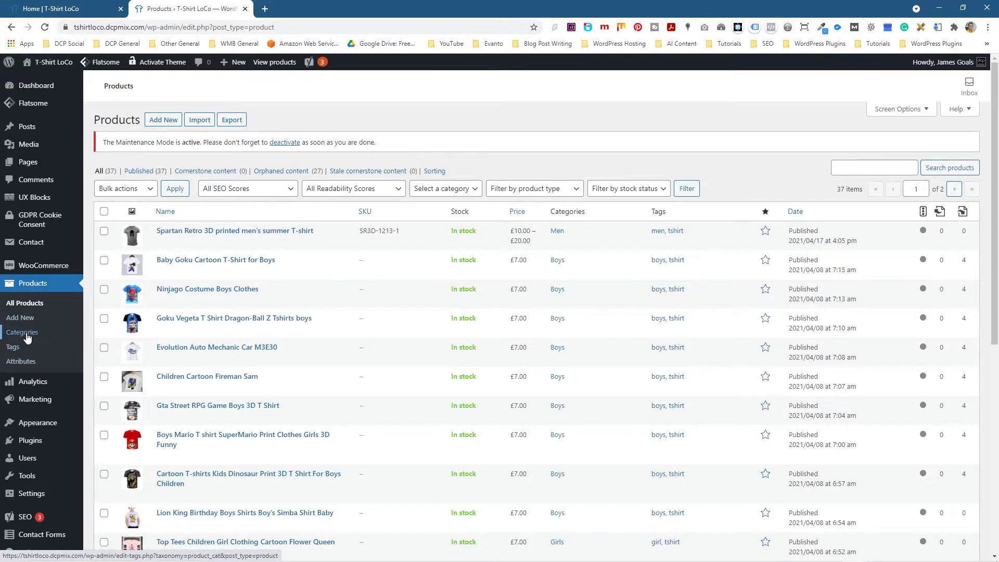
- View the existing product tags, and open the Spartan Retro 3D printed men's summer T-shirt from the product list for editing
left_click(18, 347)
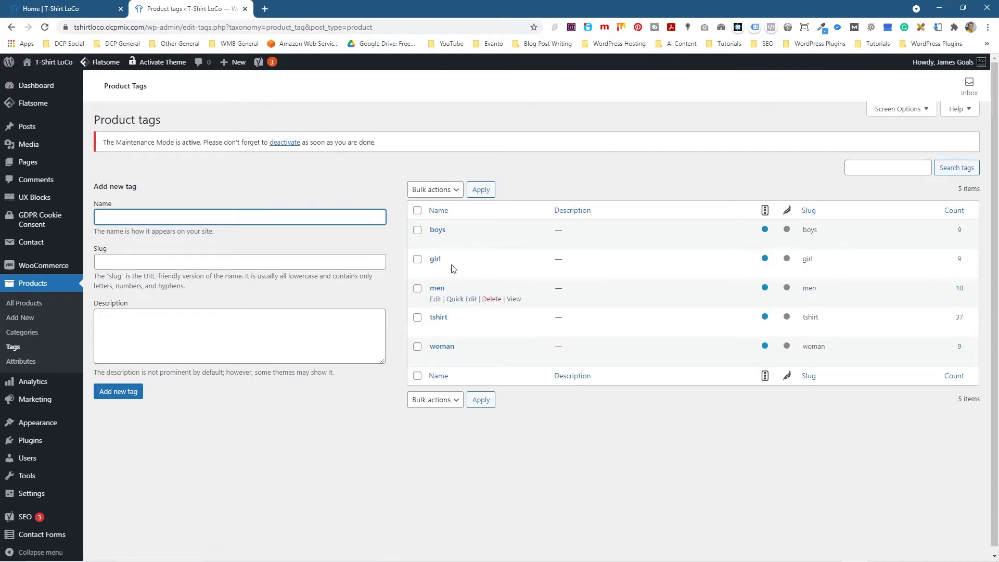
left_click(27, 288)
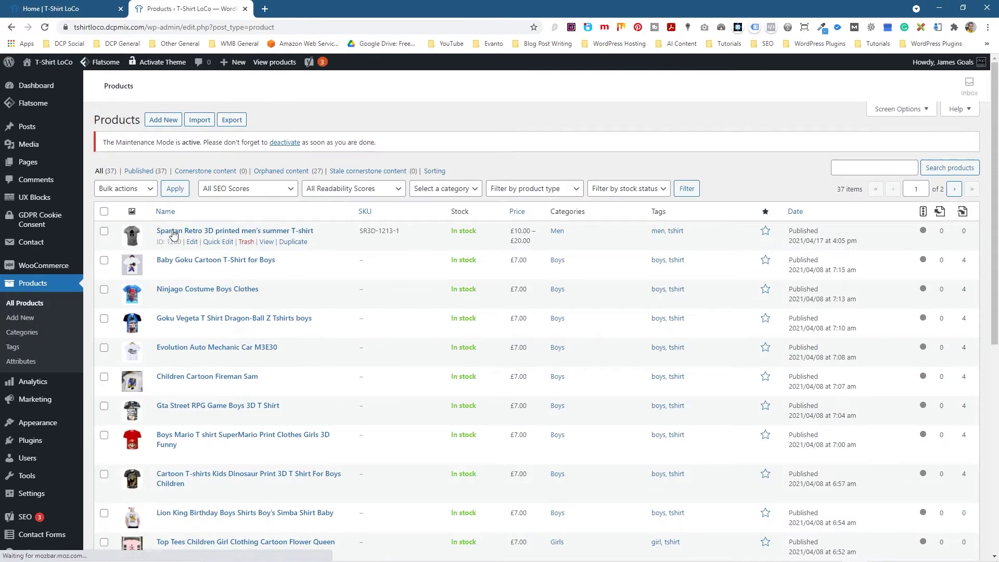
left_click(138, 237)
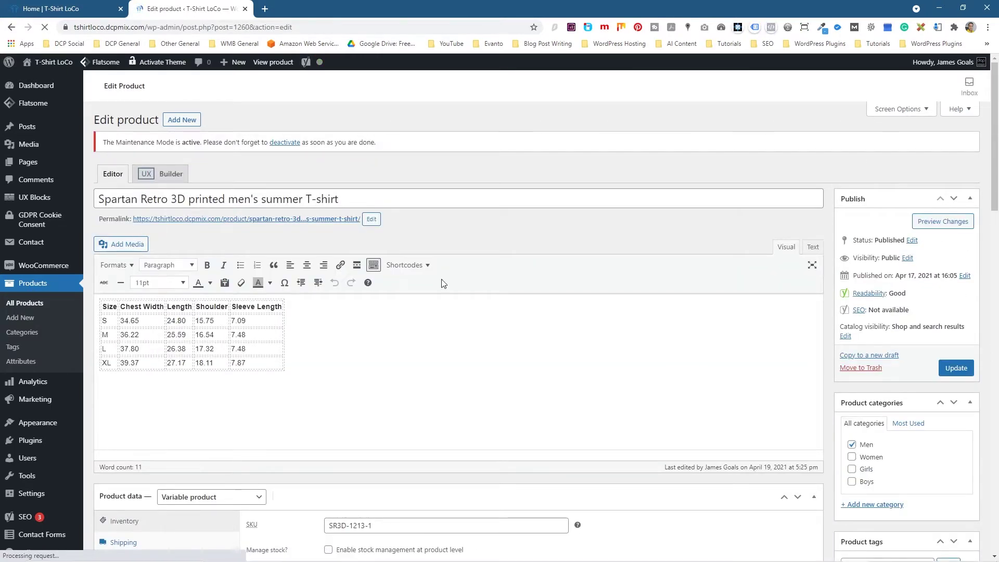
- Review the Spartan T-shirt's title, description, product data, SEO fields, tags, product image and gallery
scroll(898, 318, "down", 9)
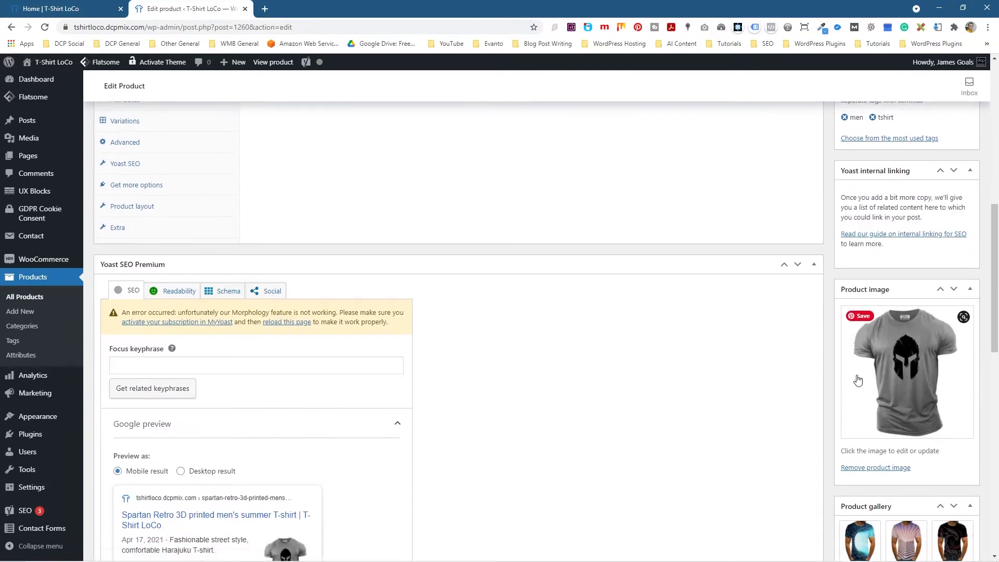
scroll(759, 314, "up", 5)
scroll(189, 211, "up", 4)
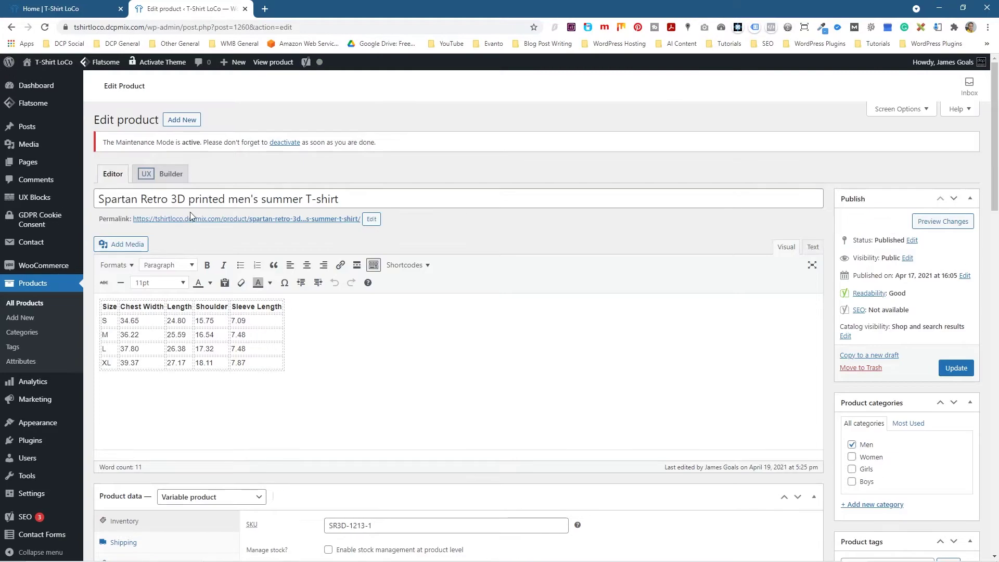
scroll(495, 302, "down", 7)
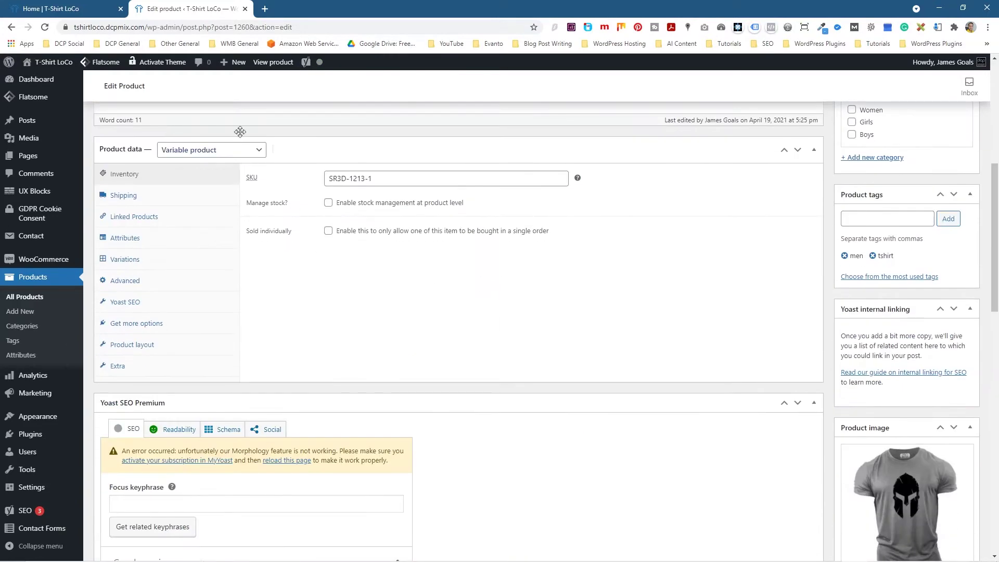
scroll(449, 360, "down", 3)
scroll(469, 362, "down", 9)
scroll(521, 361, "up", 10)
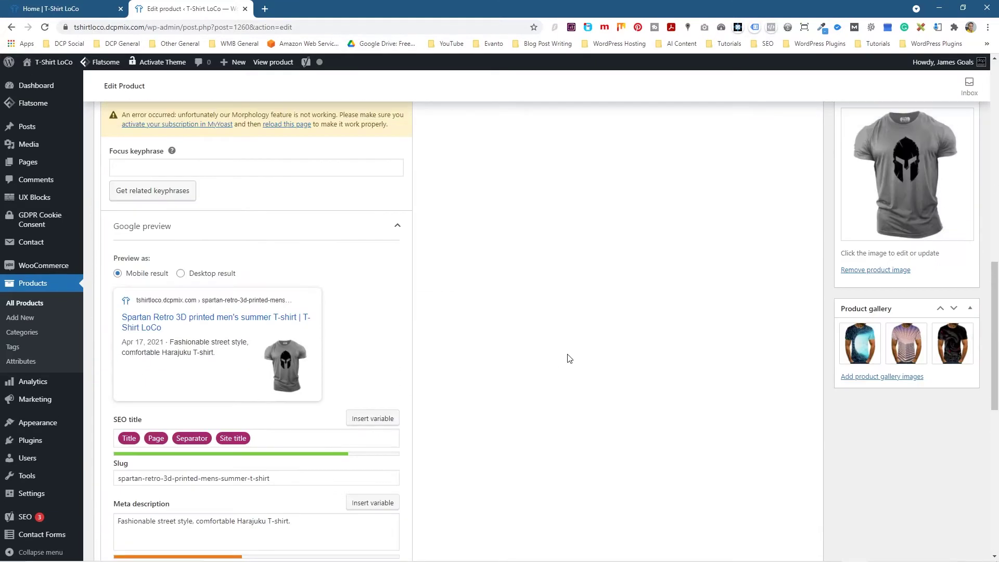
scroll(808, 334, "up", 3)
- Add the product tag grey to the Spartan T-shirt and update the product
left_click(872, 228)
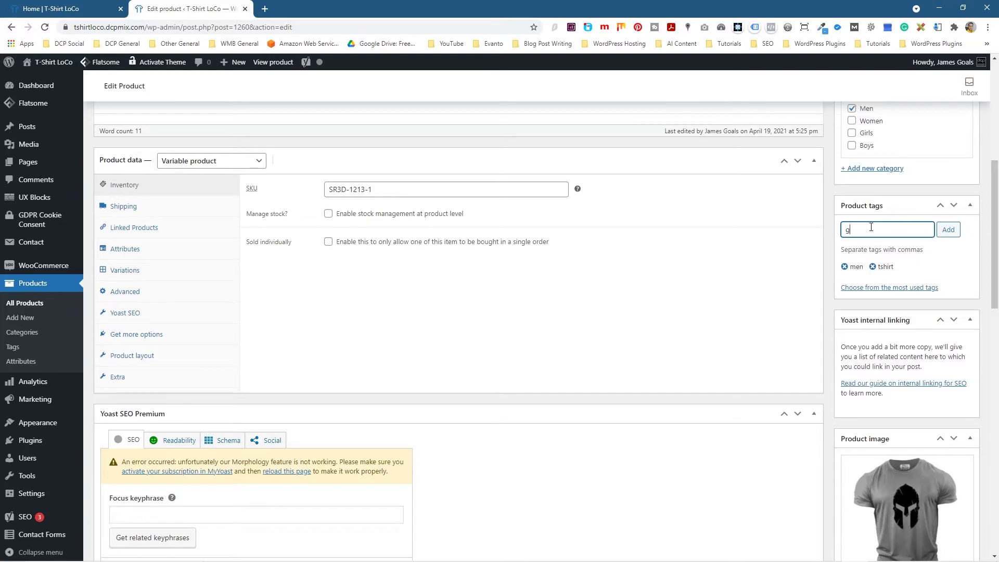
left_click(949, 232)
scroll(949, 235, "up", 6)
left_click(961, 311)
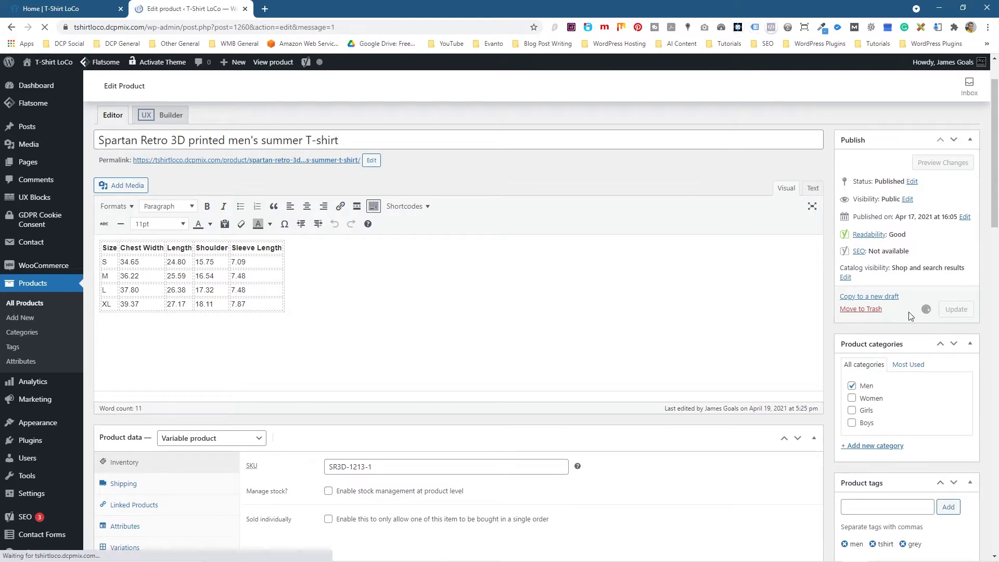
scroll(926, 354, "down", 6)
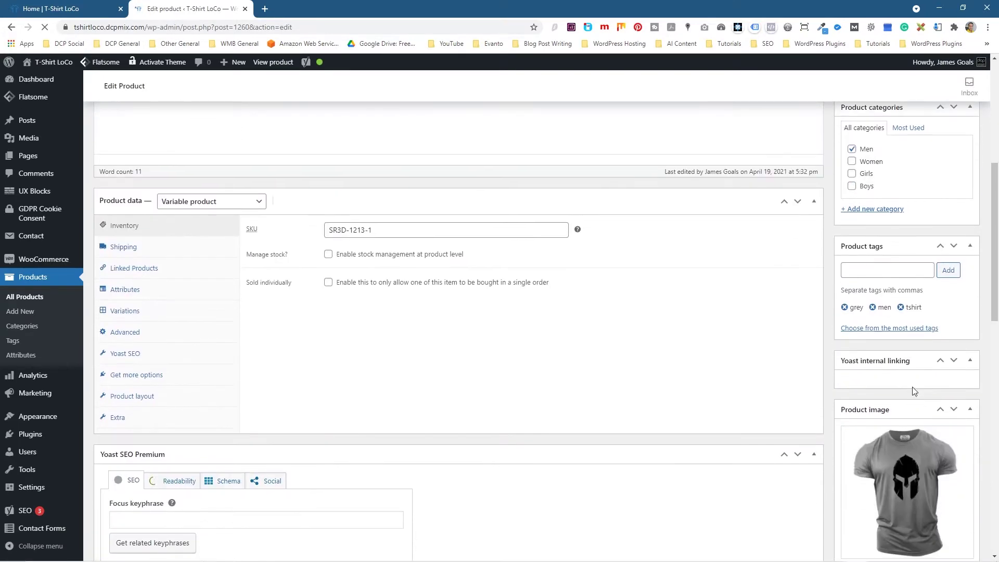
- Switch to the storefront home page, search for grey and open the Spartan Retro T-shirt result
left_click(66, 8)
left_click(46, 28)
left_click(410, 127)
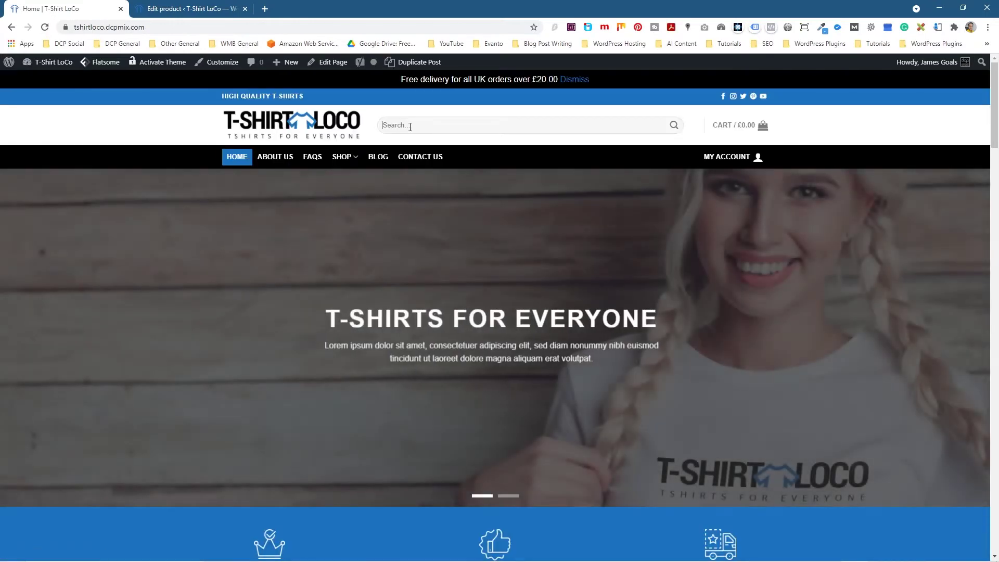
type("grey")
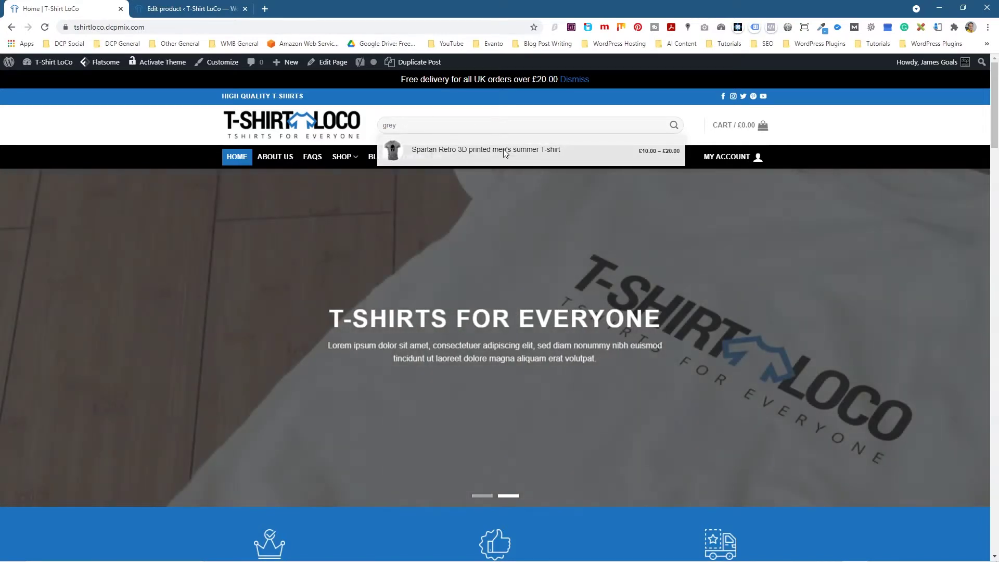
left_click(504, 151)
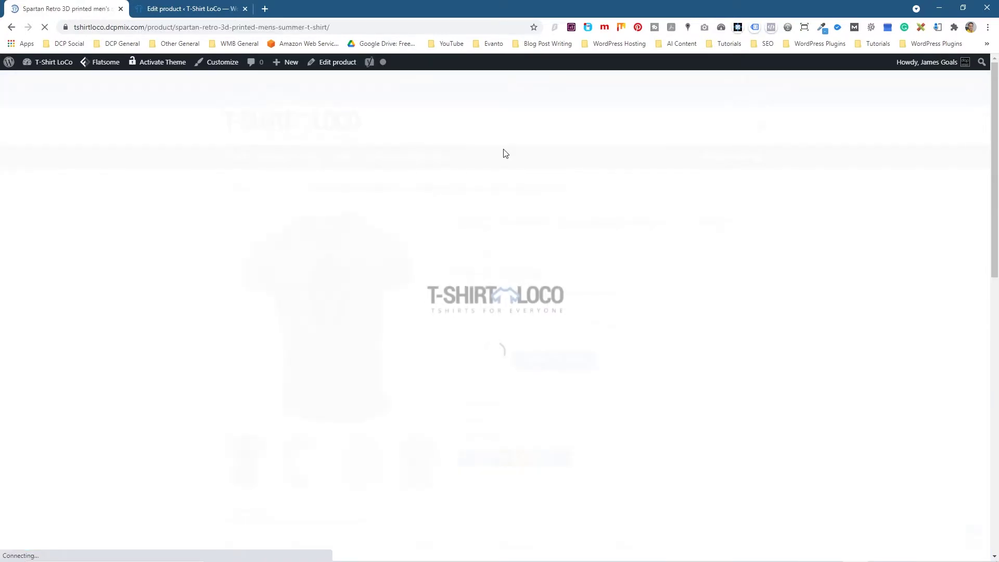
- Check the Spartan T-shirt's storefront title and description for the searched word
triple_click(534, 245)
scroll(397, 294, "down", 6)
left_click_drag(397, 294, 641, 293)
scroll(613, 271, "up", 7)
left_click(572, 186)
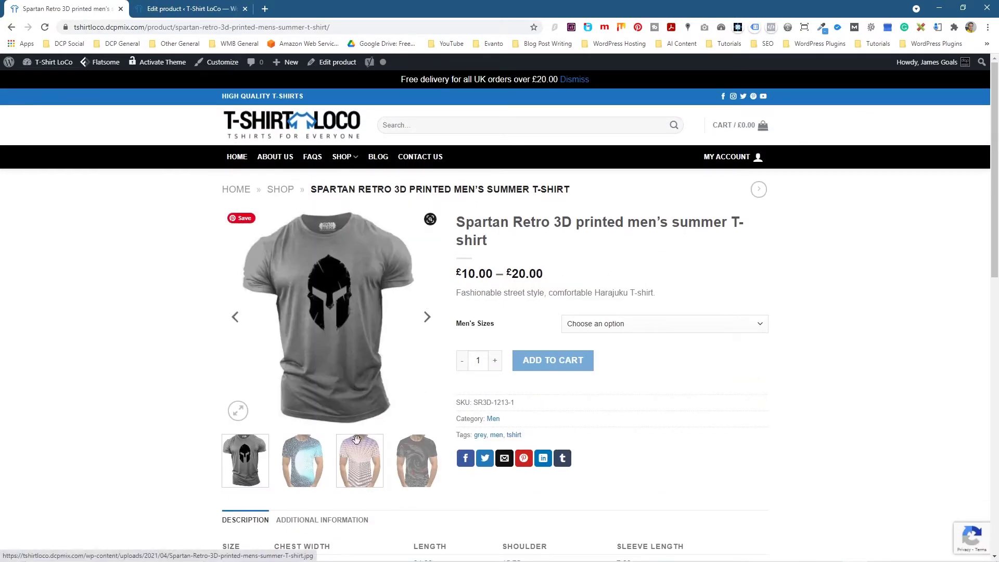
- Return to the Spartan T-shirt's editor and examine its product tags, description and product data
left_click(192, 10)
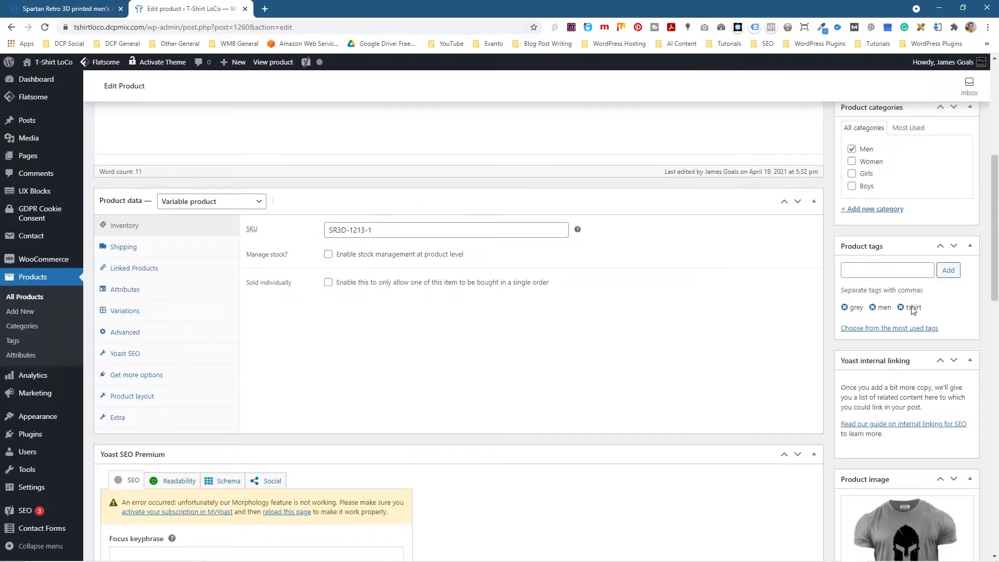
scroll(911, 396, "down", 5)
scroll(887, 328, "up", 6)
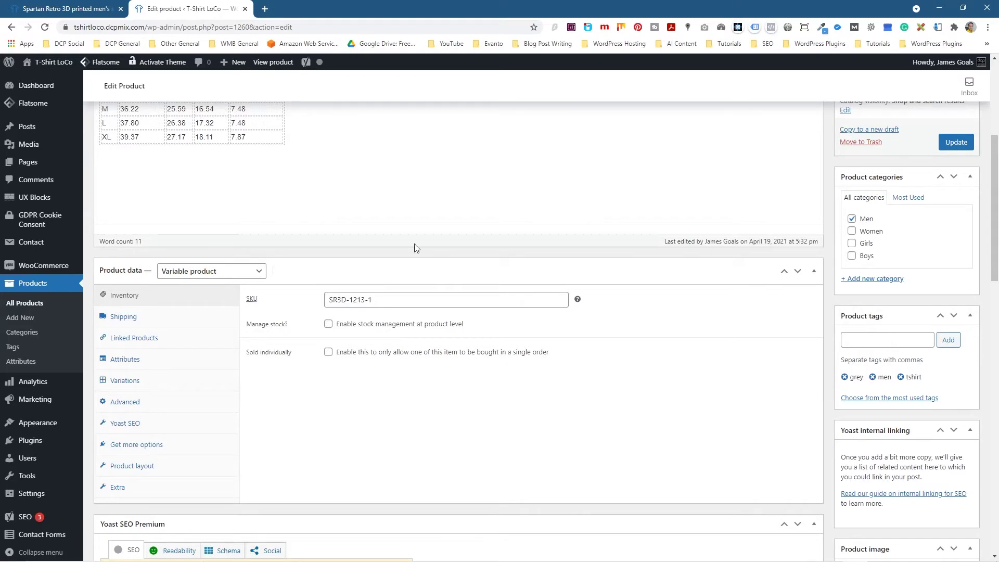
scroll(437, 255, "up", 5)
scroll(349, 319, "down", 4)
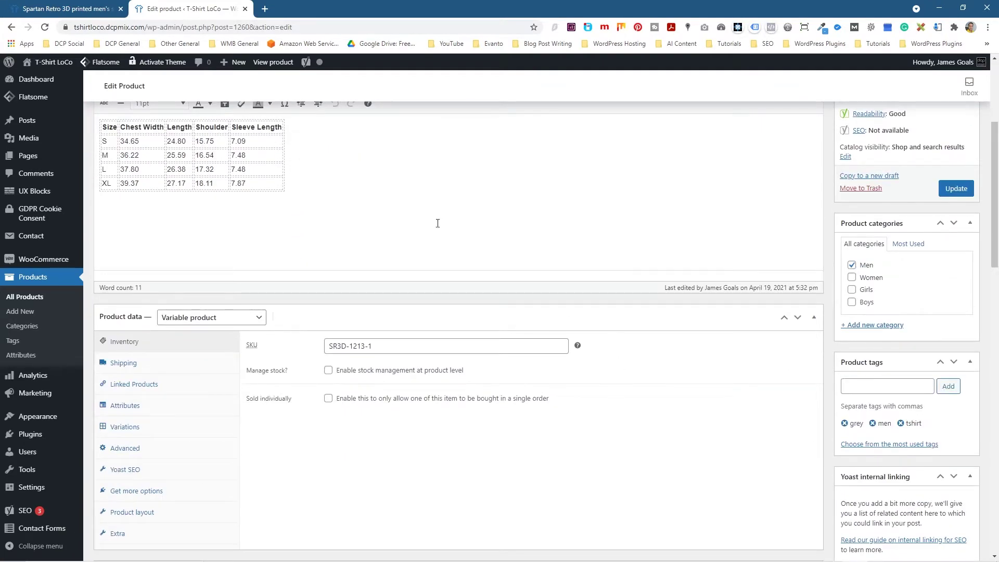
left_click(877, 387)
scroll(549, 389, "up", 4)
scroll(719, 405, "down", 5)
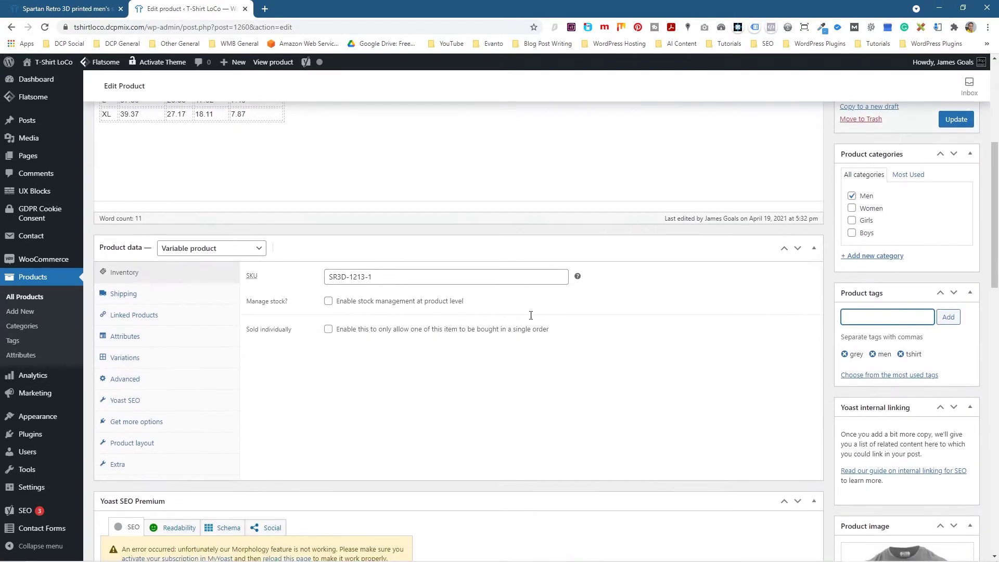
- Go back to the Spartan T-shirt's storefront page and enter grey as the search term
left_click(73, 9)
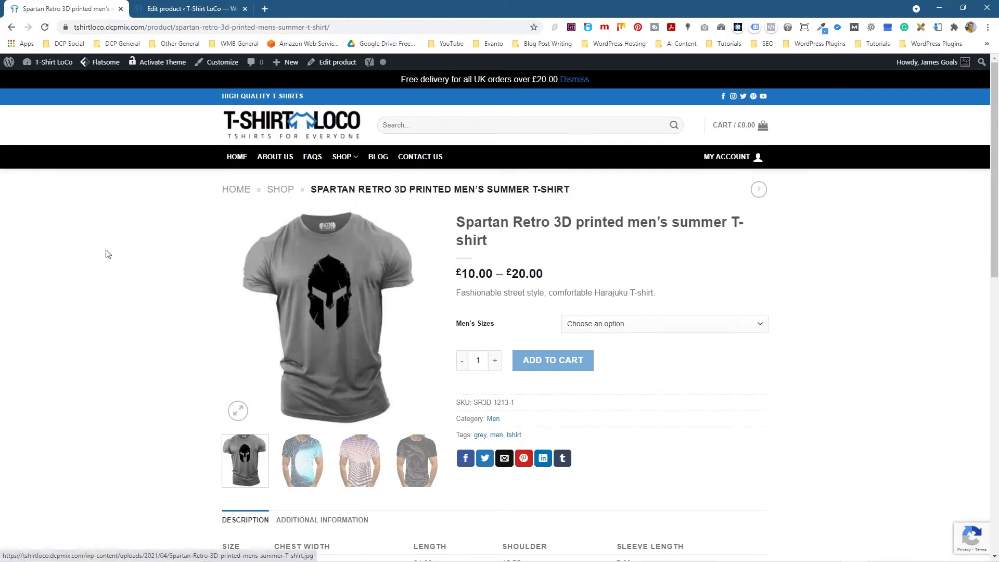
left_click_drag(102, 245, 158, 251)
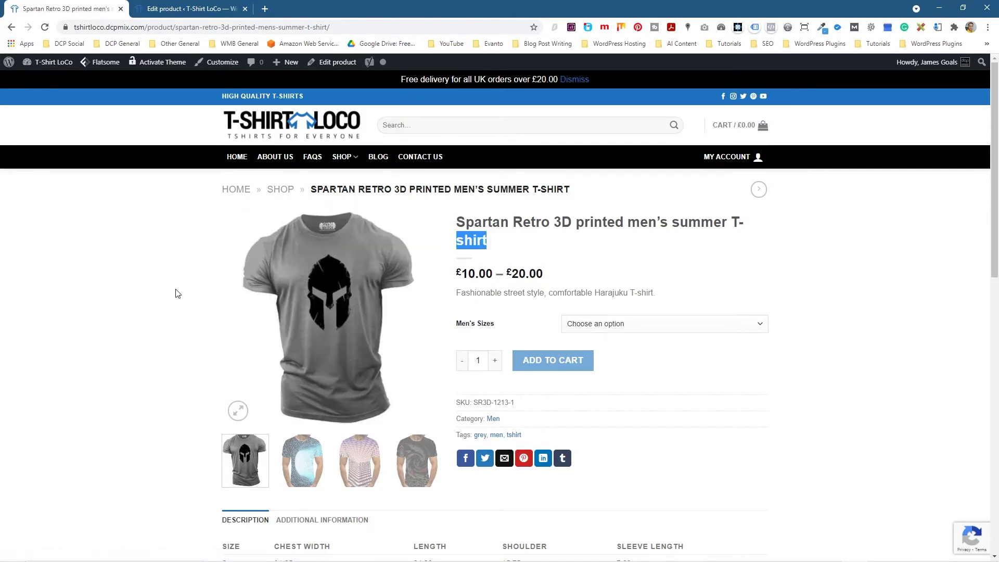
left_click(141, 286)
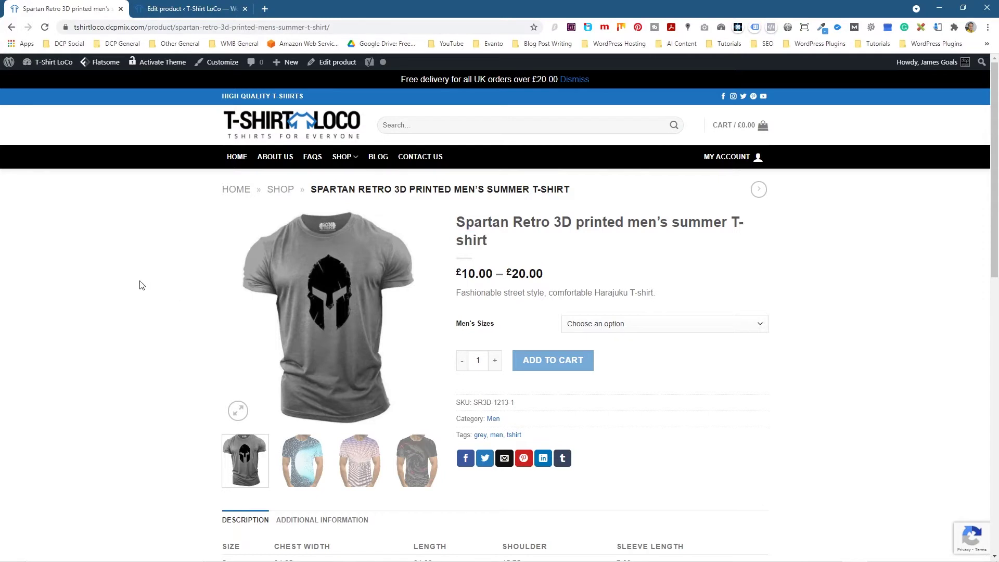
left_click(445, 128)
- Return to the product list, open Baby Goku Cartoon T-Shirt for Boys for editing and look at its product image
left_click(166, 9)
left_click(47, 277)
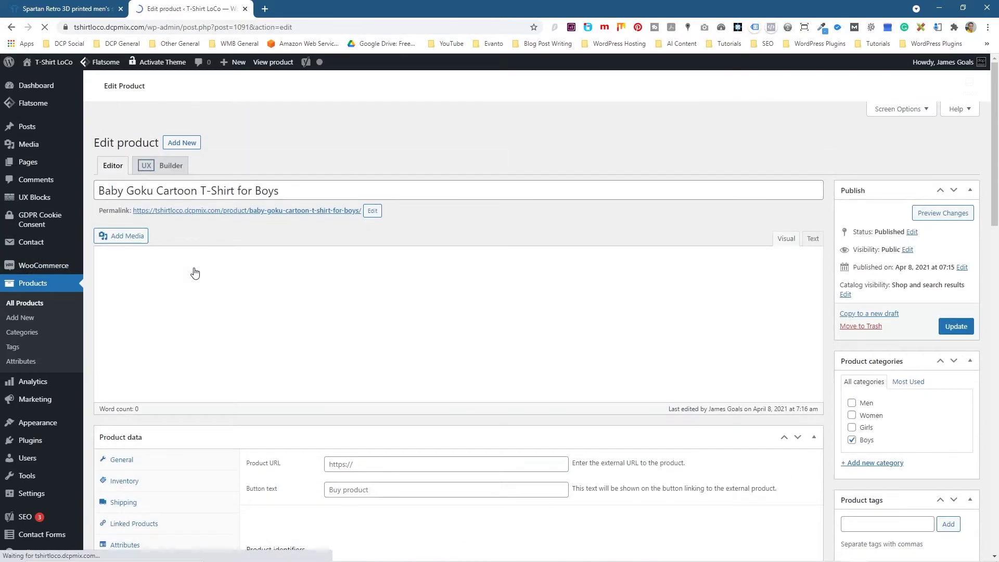
scroll(864, 388, "down", 10)
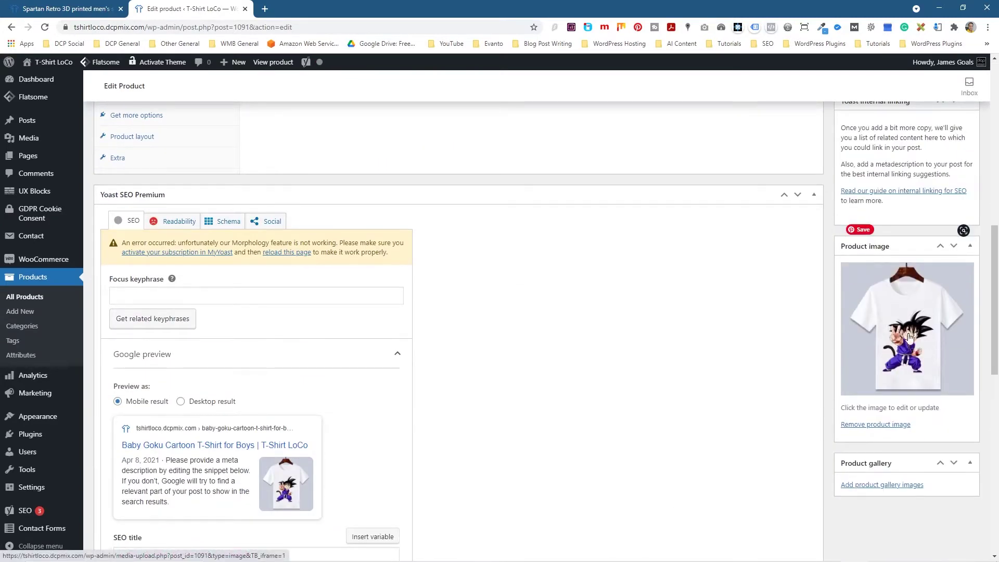
- Add the product tag manga to the Baby Goku T-shirt and update the product
scroll(923, 344, "up", 4)
left_click(874, 219)
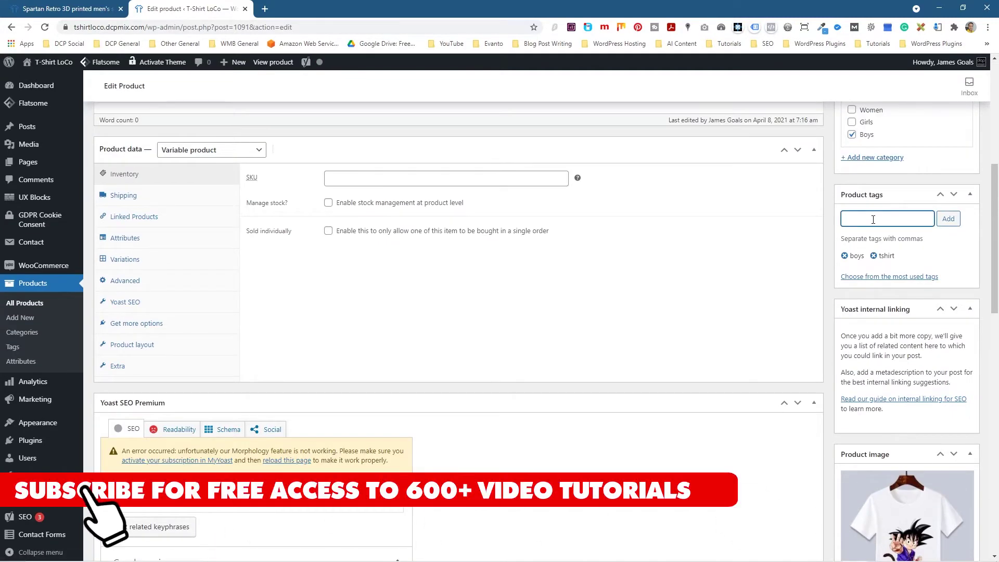
type("manga")
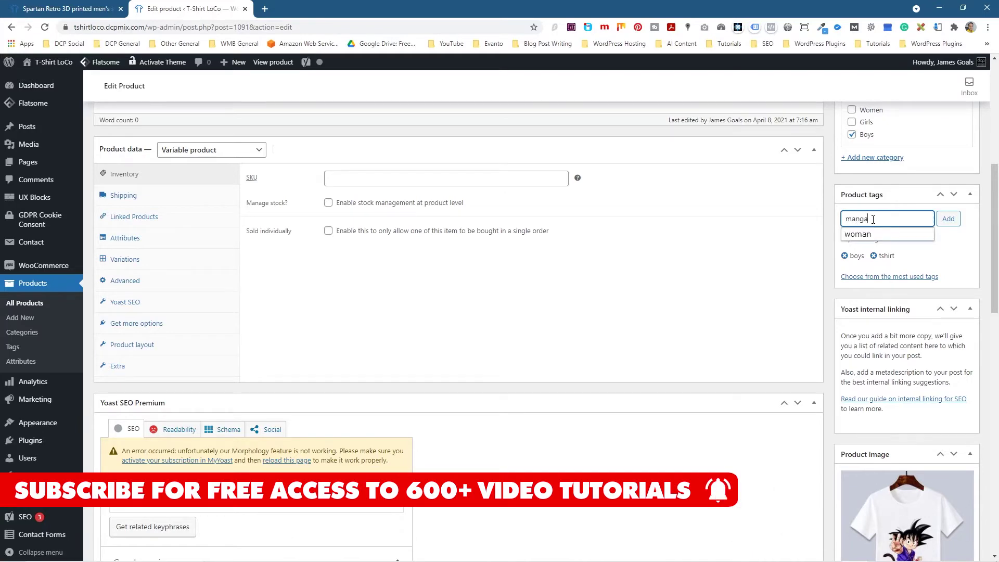
left_click(944, 221)
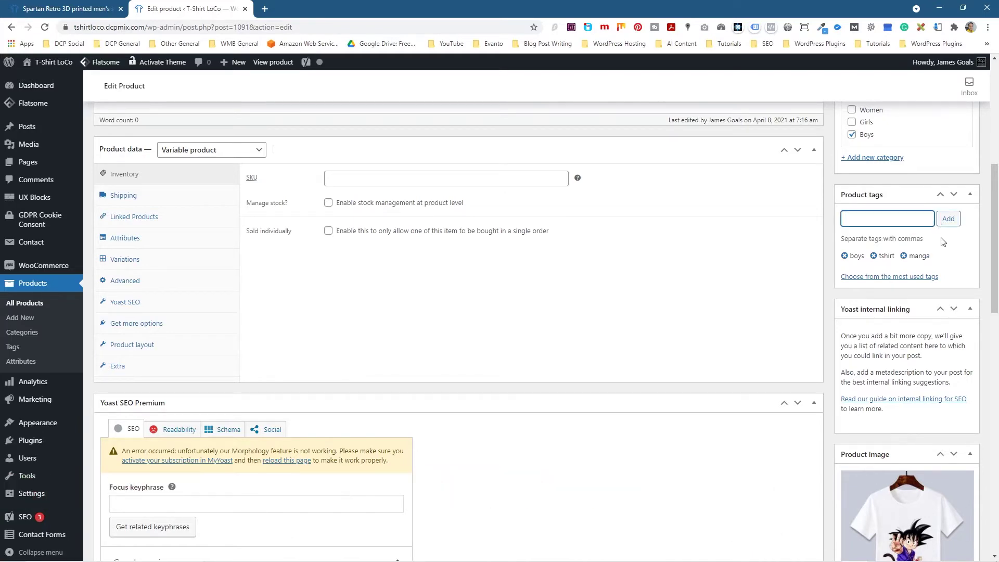
scroll(943, 224, "up", 4)
left_click(953, 229)
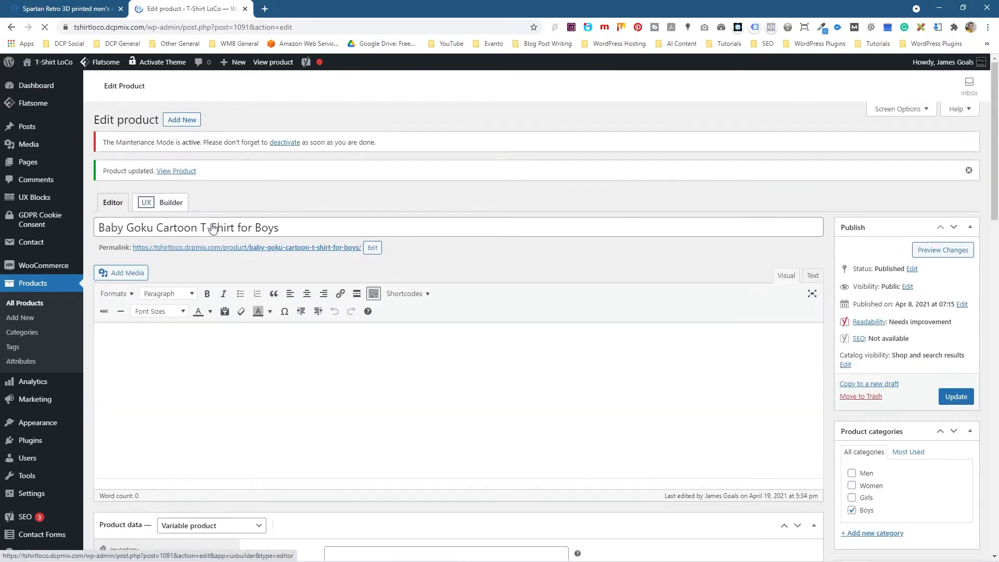
- Search the storefront home page for manga, and clear the search term after viewing the suggestion
left_click(62, 8)
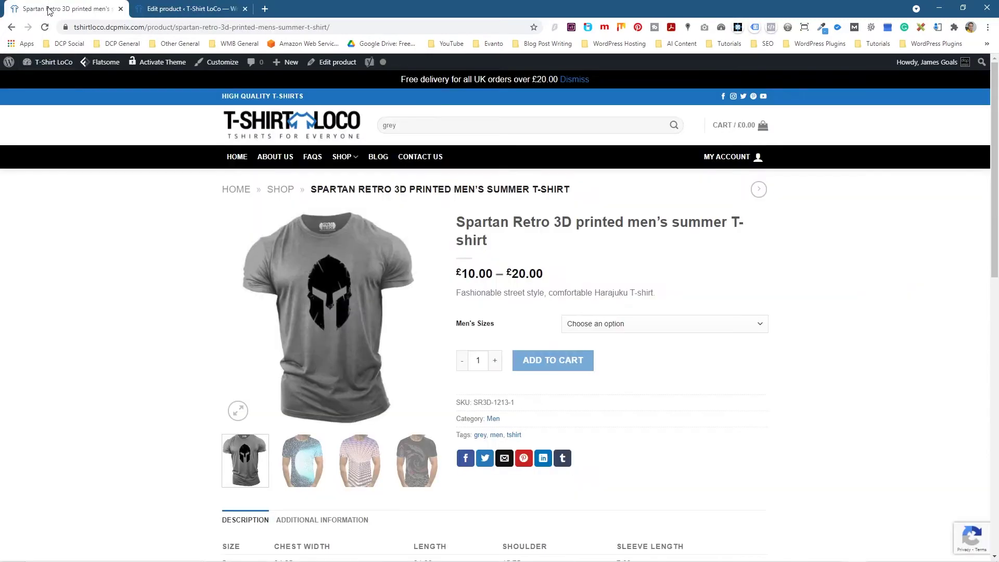
left_click(300, 135)
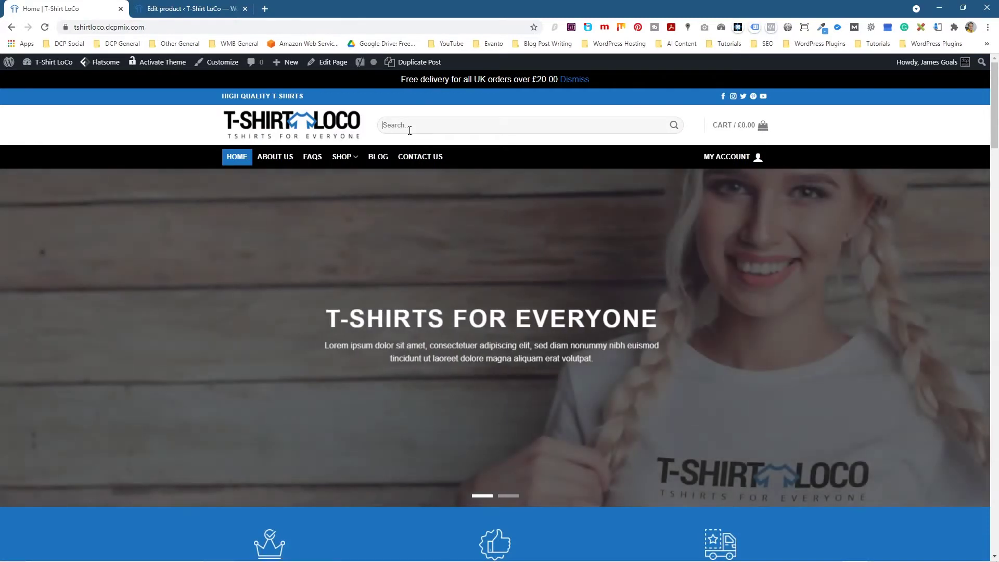
left_click(409, 131)
type("mana")
key("BackSpace")
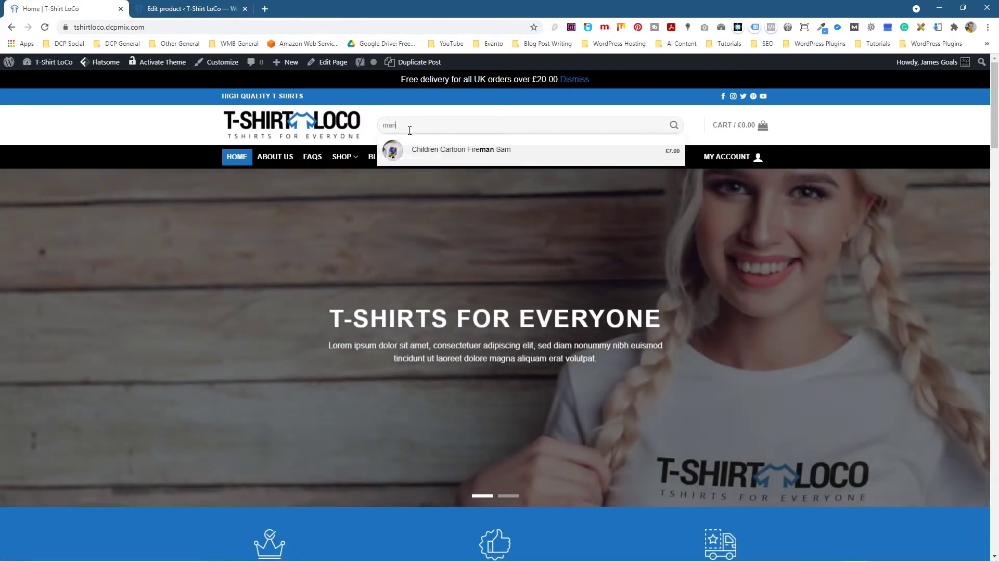
type("ga")
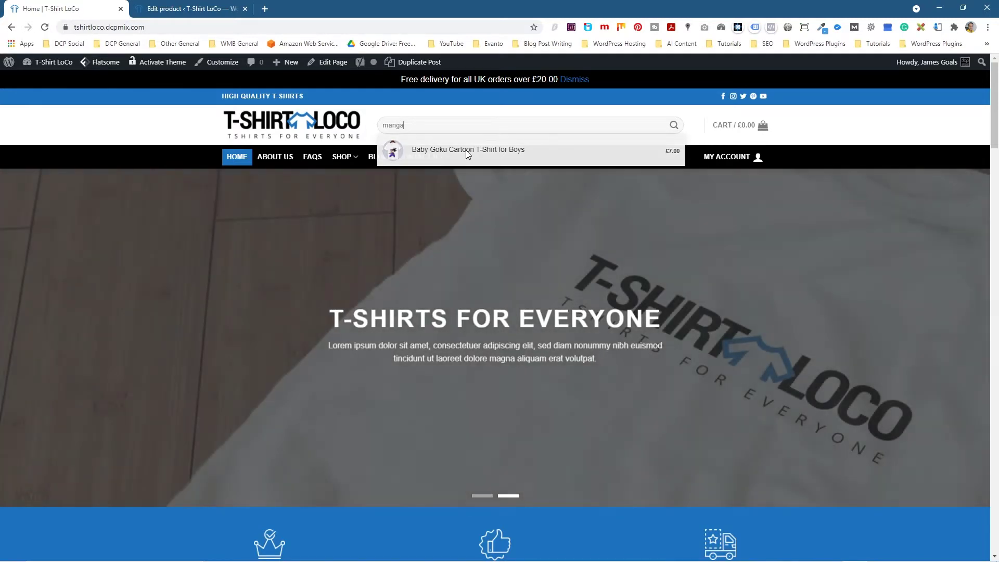
double_click(423, 125)
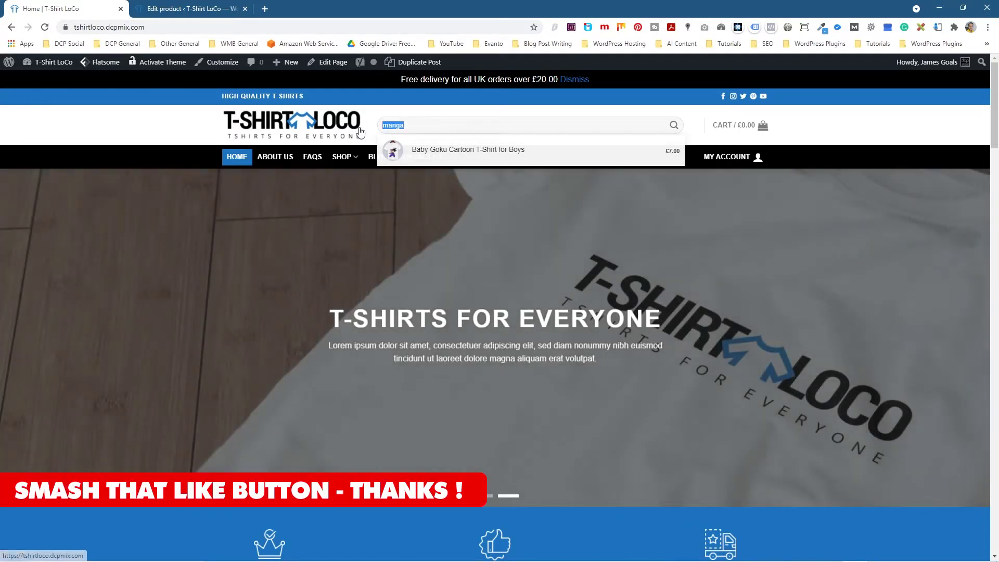
key("BackSpace")
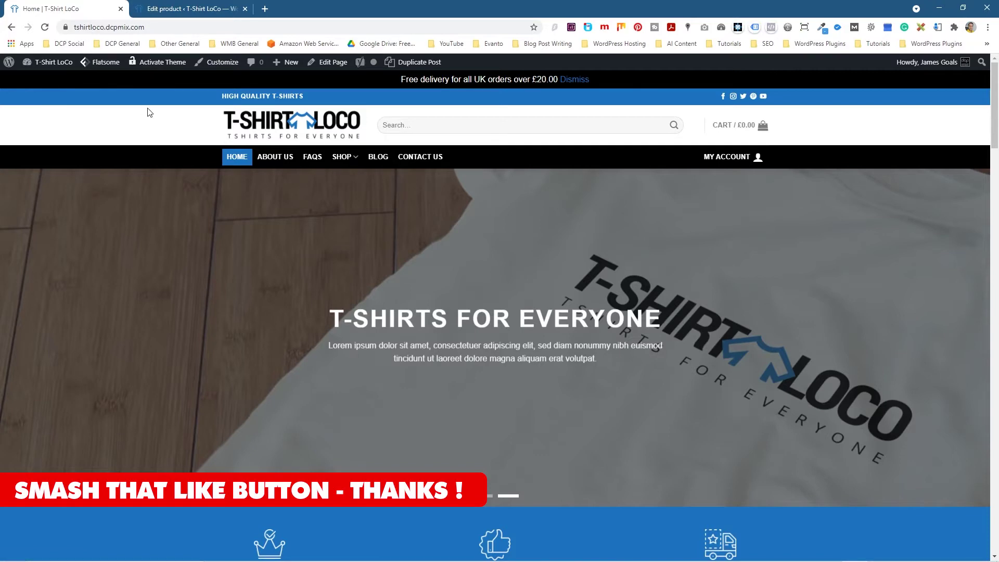
- Return to the Baby Goku T-shirt's editor and review its product tags
left_click(190, 9)
scroll(893, 458, "down", 4)
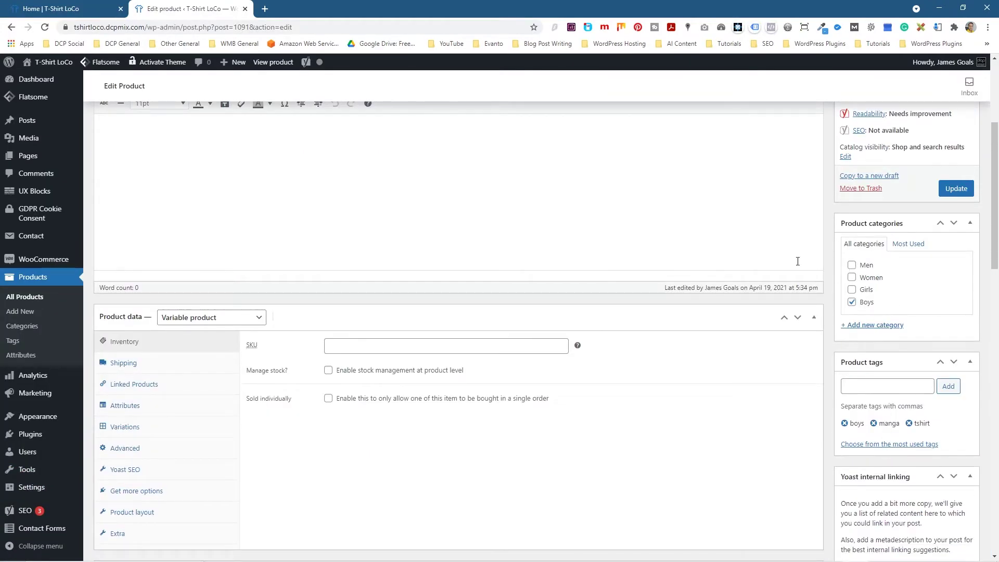
scroll(281, 207, "up", 3)
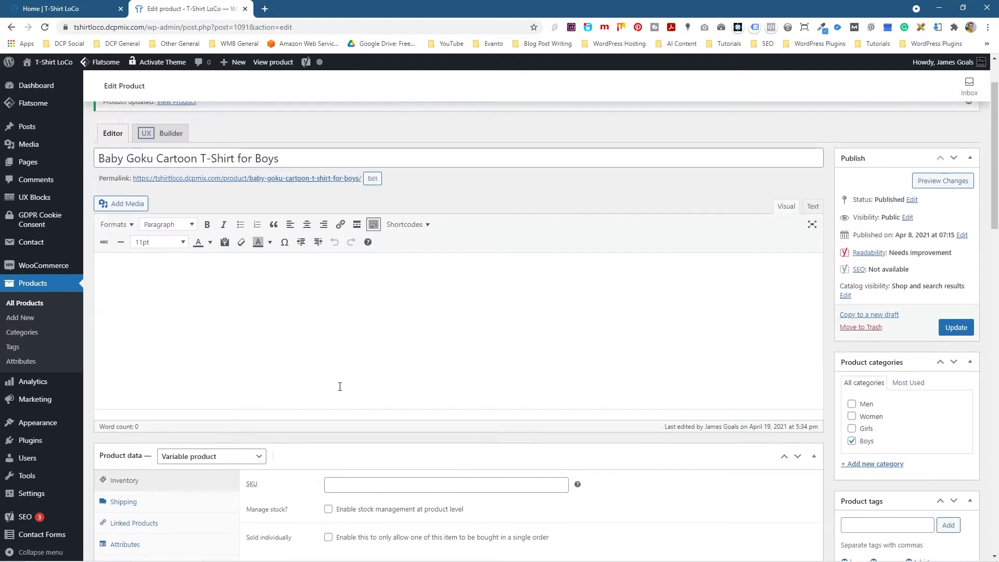
- Look through the rest of the Baby Goku T-shirt's edit page and update the product
scroll(332, 340, "down", 15)
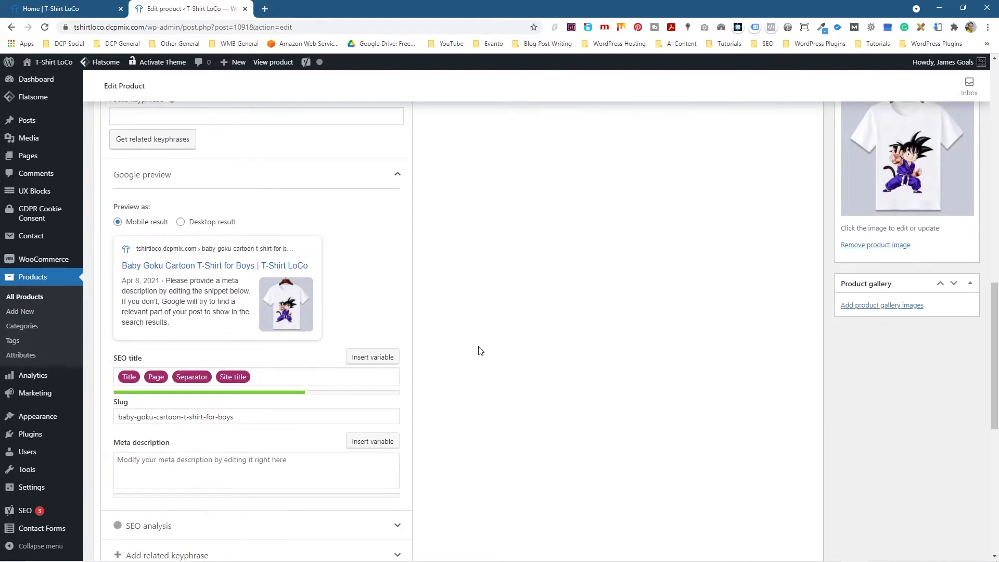
scroll(523, 365, "up", 12)
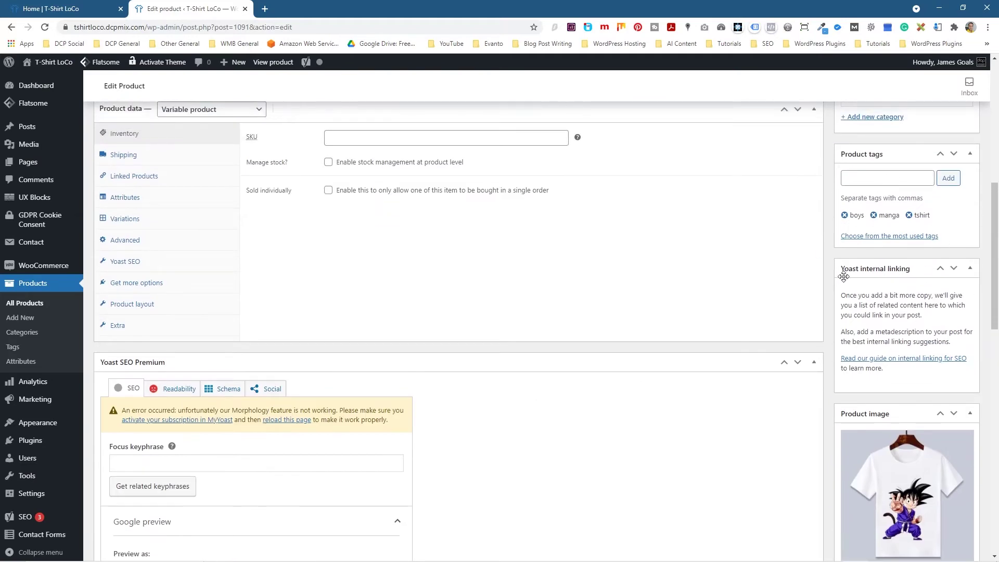
scroll(822, 273, "up", 4)
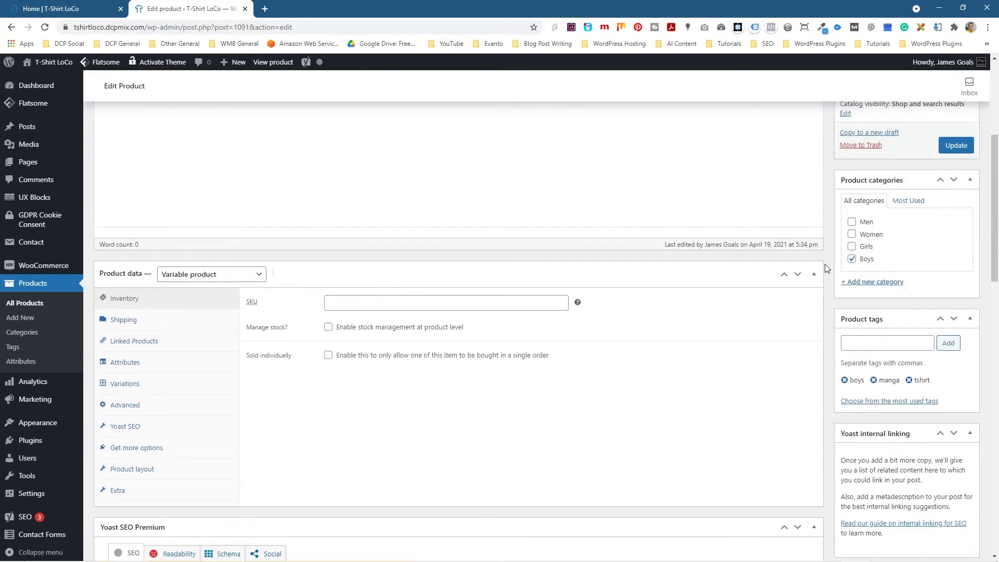
left_click(958, 190)
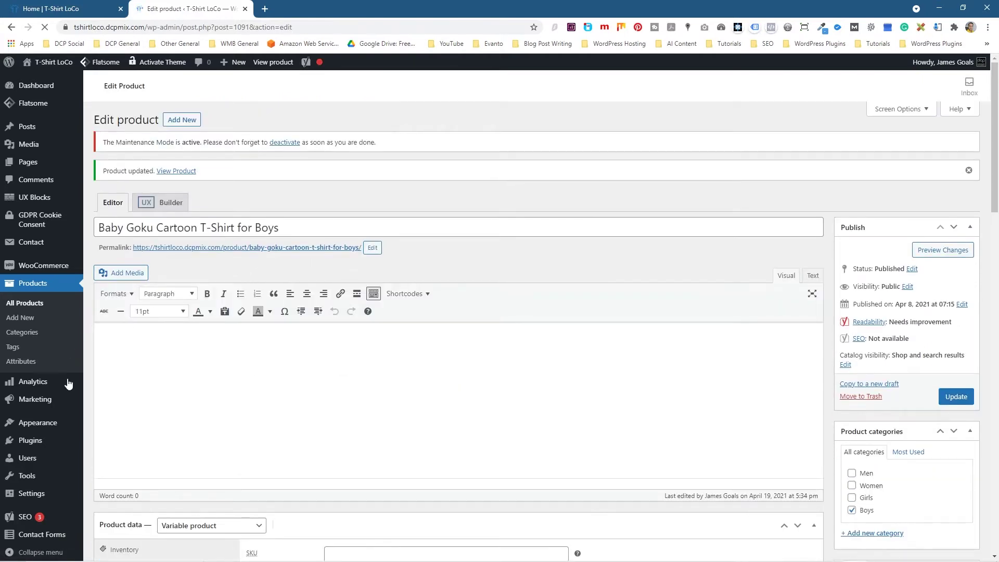
- Open the site's Widgets page, and examine the Latest, Best Selling and Top Rated Products columns in the storefront home page footer
mouse_move(42, 424)
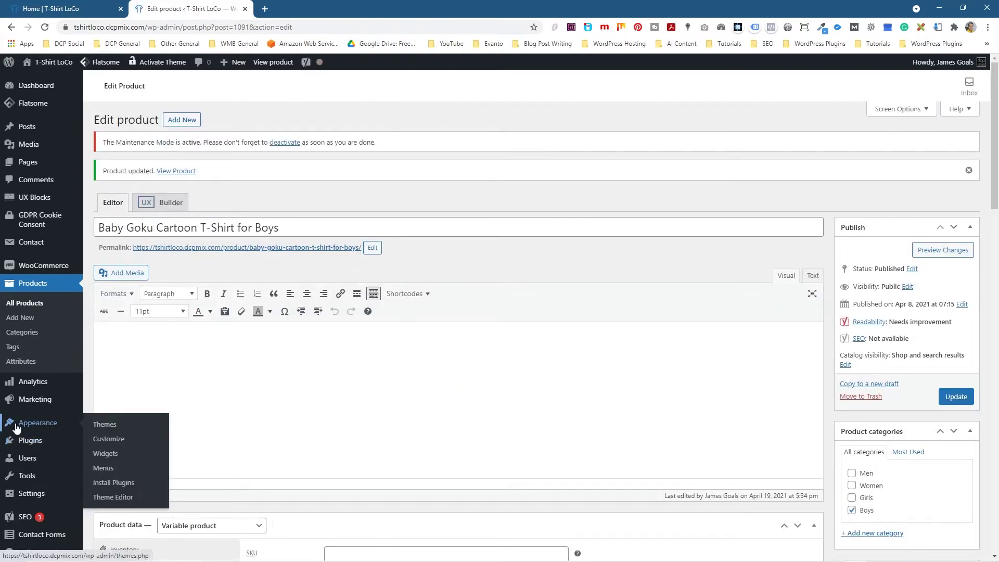
left_click(107, 453)
left_click(68, 9)
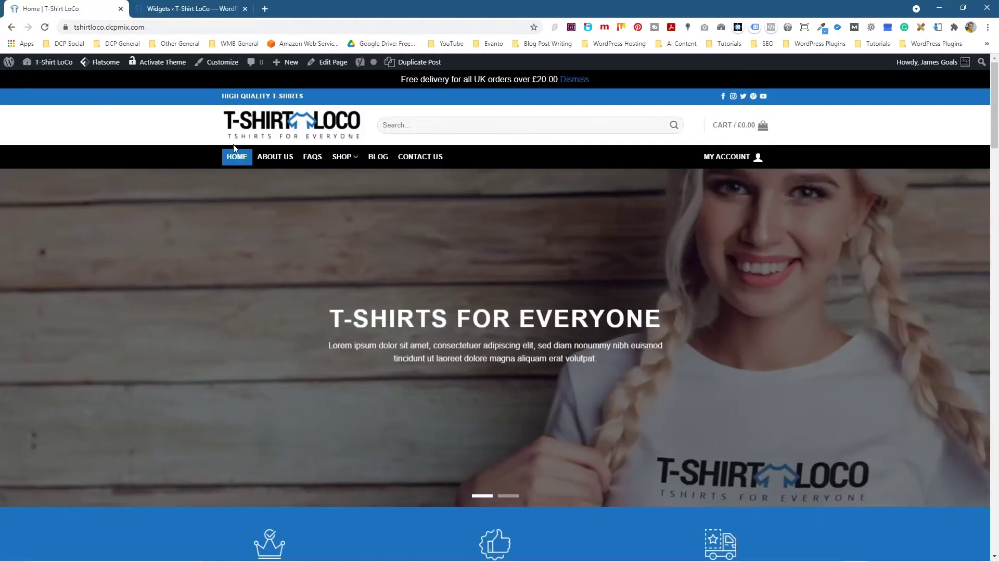
scroll(280, 348, "down", 15)
scroll(283, 344, "down", 10)
left_click_drag(239, 266, 270, 274)
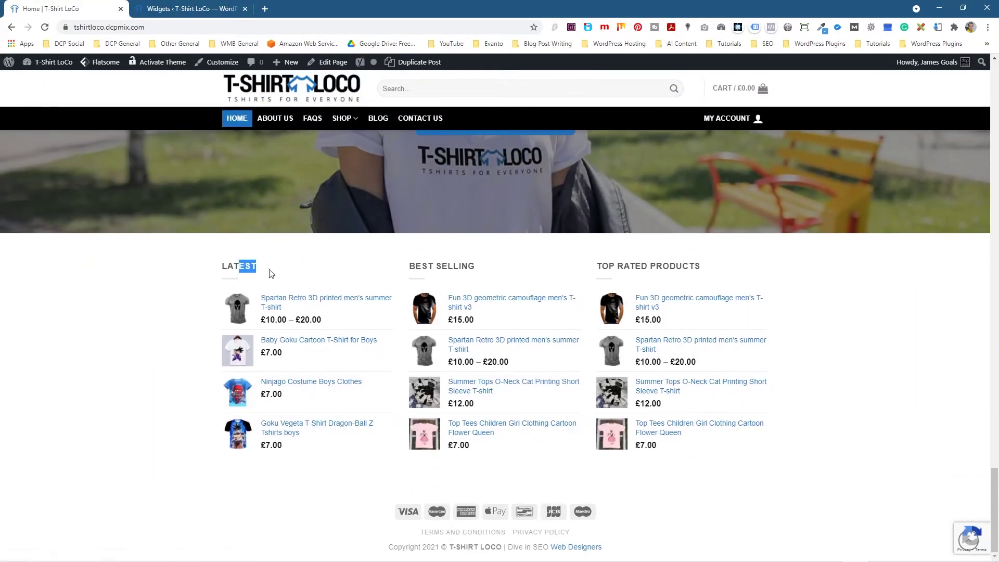
left_click_drag(421, 267, 475, 267)
left_click_drag(609, 267, 683, 266)
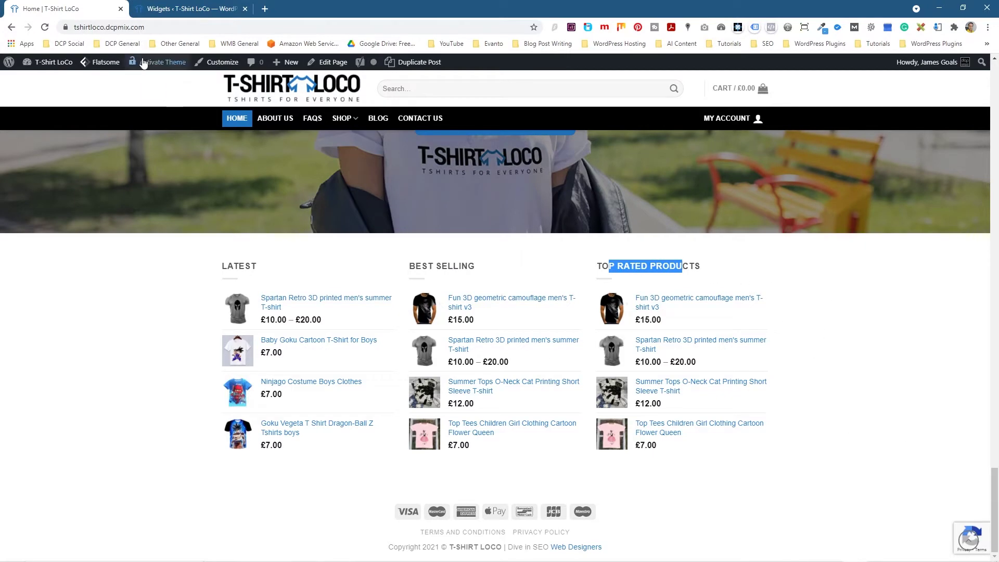
- Expand the Footer 1 widget area and compare its widgets with the product columns in the storefront footer
left_click(200, 13)
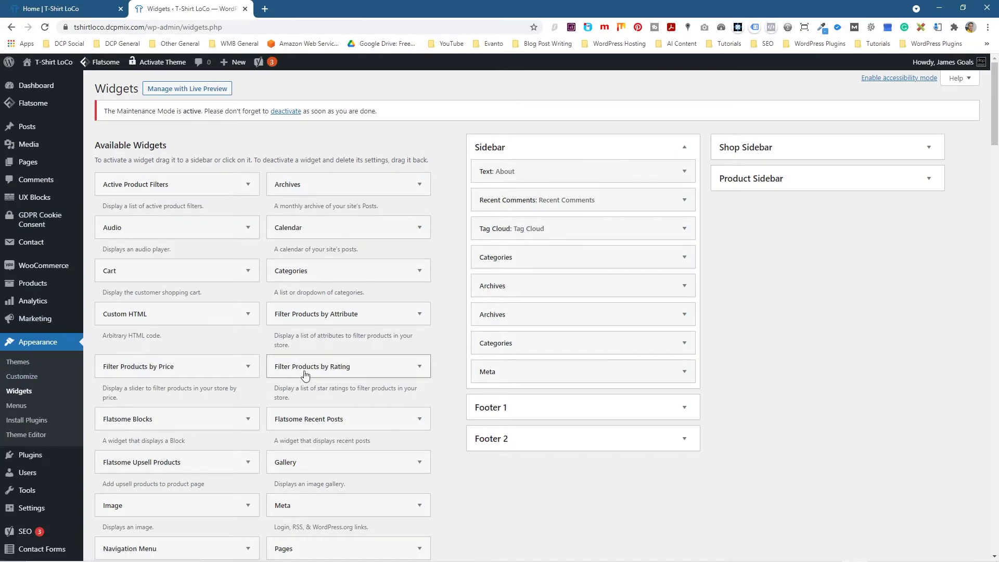
left_click(509, 414)
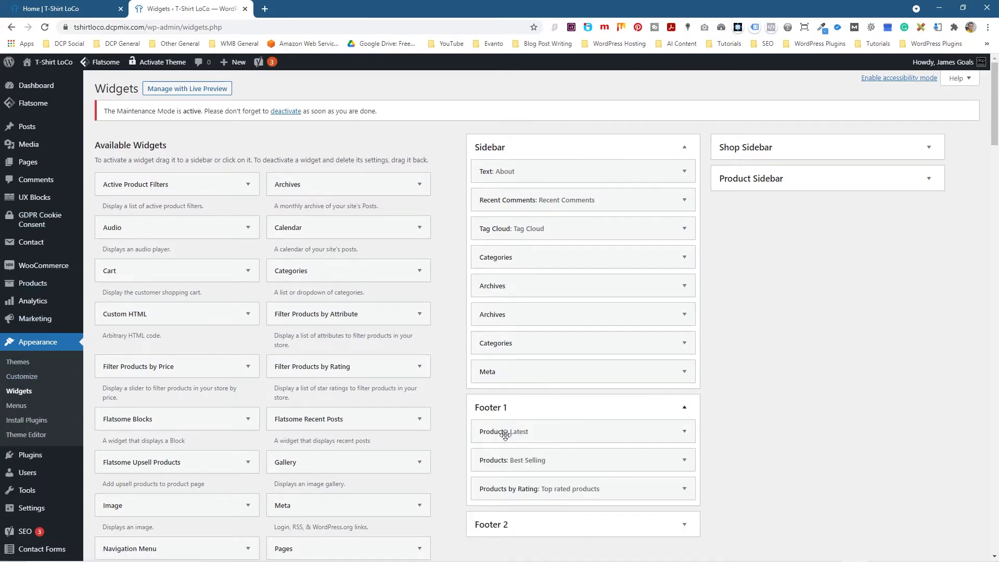
left_click(104, 10)
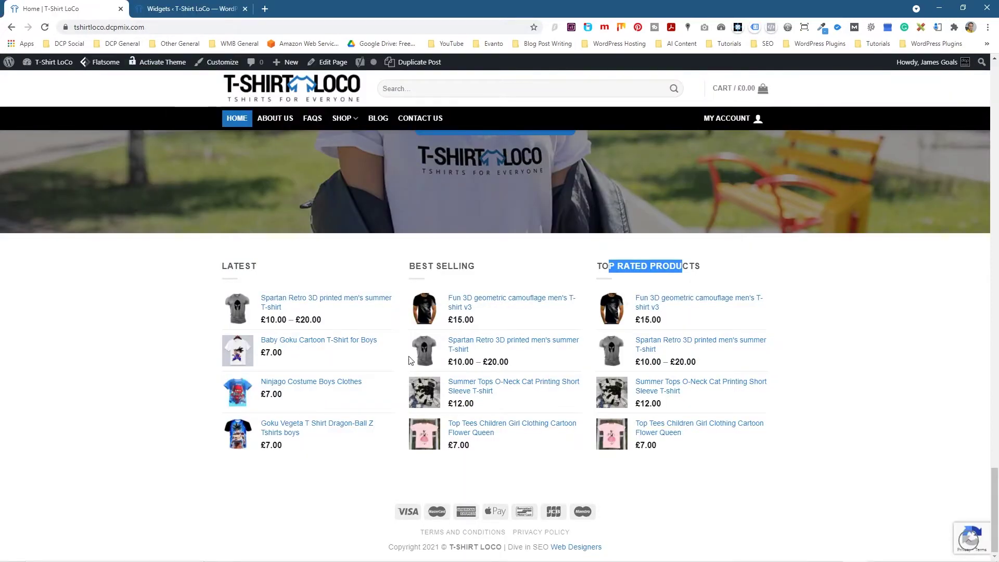
left_click(193, 9)
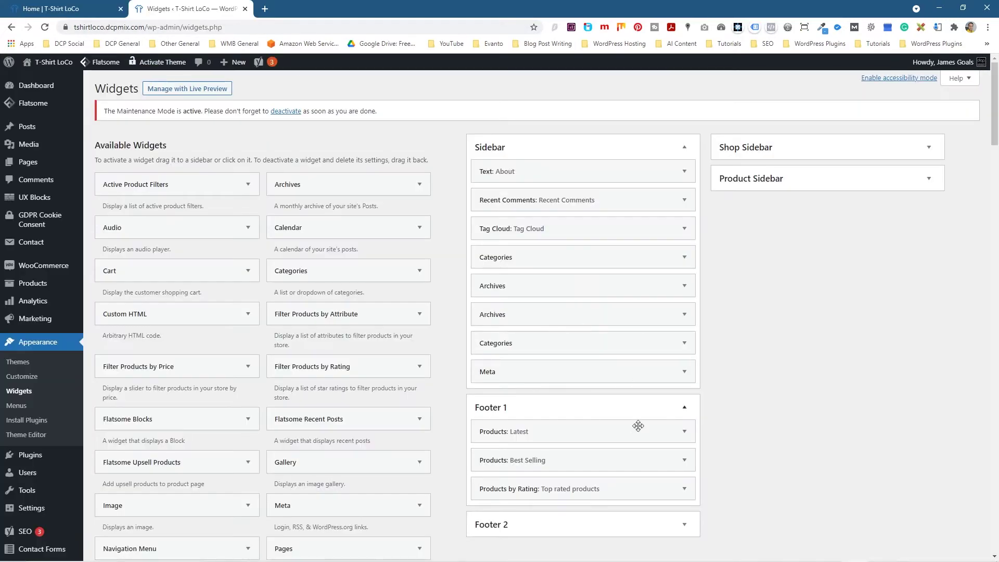
- Add the Product Tag Cloud widget to Footer 1 below the Top rated products widget
scroll(130, 390, "down", 8)
scroll(152, 362, "up", 2)
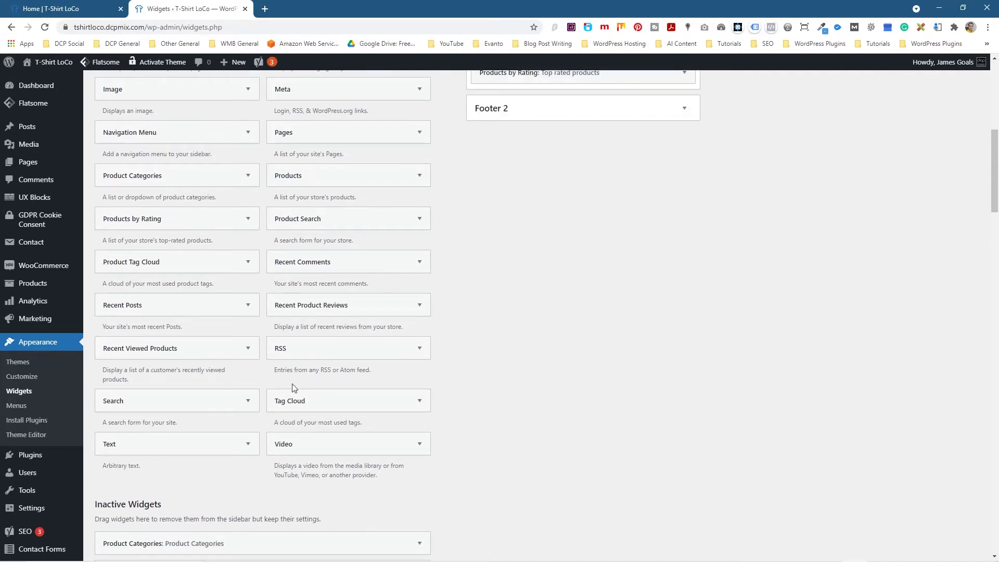
mouse_move(19, 134)
left_click_drag(140, 269, 513, 248)
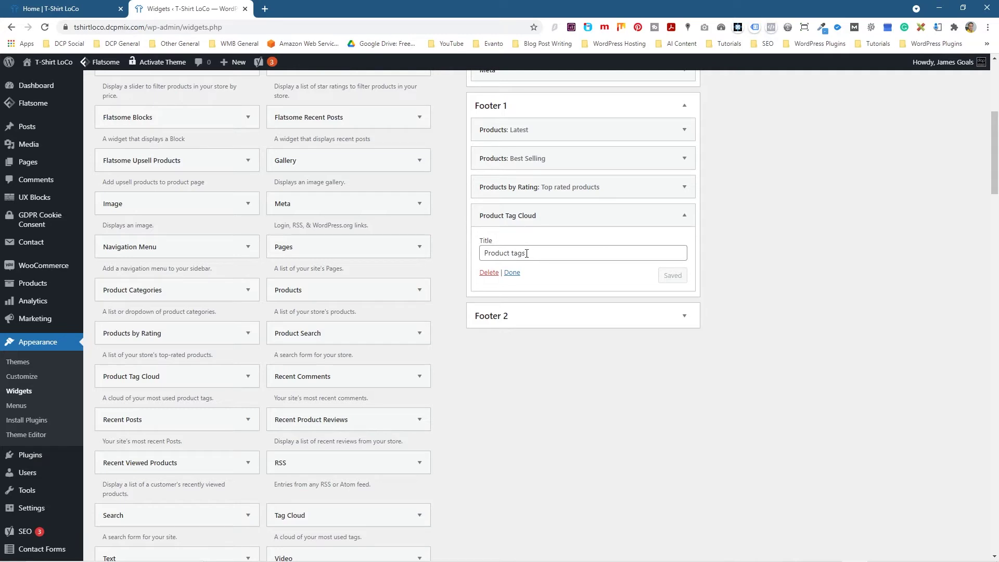
- Capitalise the tag cloud widget's title as Product Tags and save the widget
left_click(519, 252)
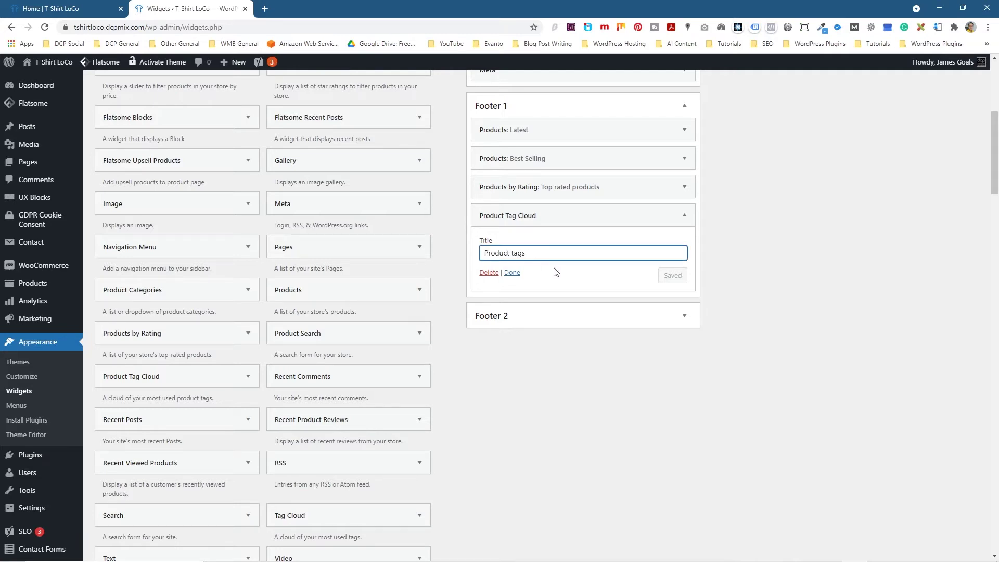
key("Delete")
type("T")
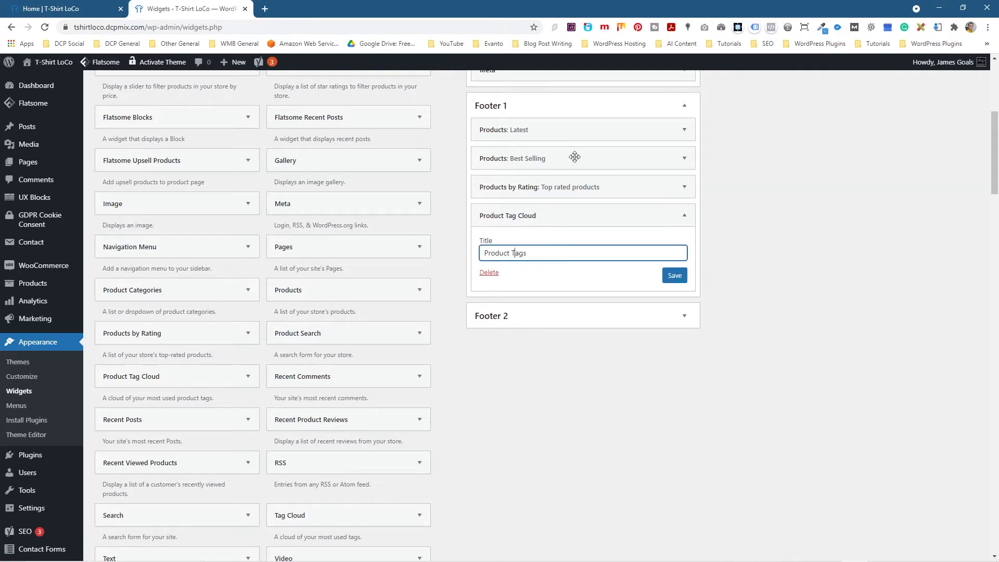
left_click(675, 277)
scroll(770, 301, "up", 5)
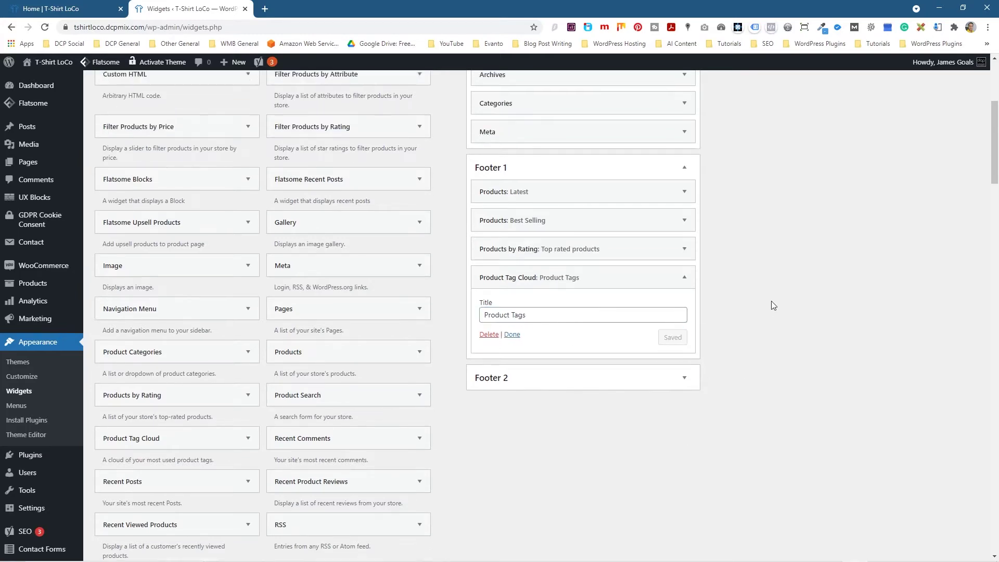
- Reload the storefront home page and view the products tagged manga through the footer's tag cloud
left_click(78, 12)
left_click(45, 27)
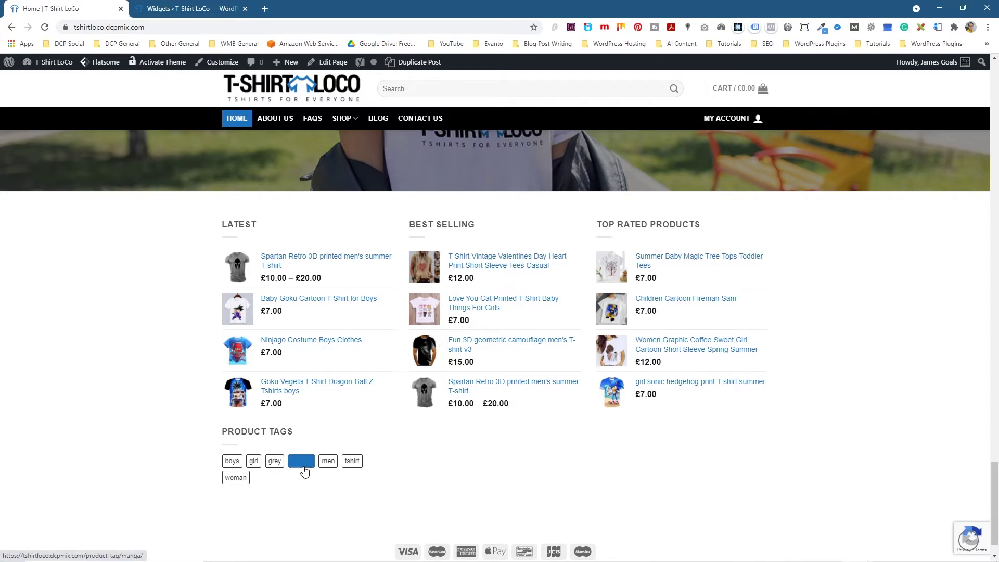
scroll(239, 463, "down", 1)
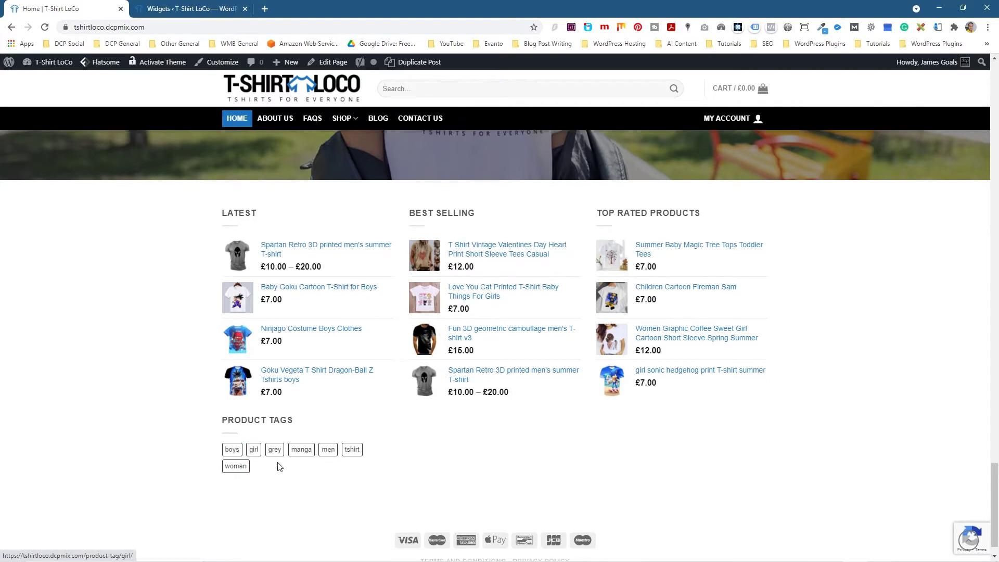
left_click(303, 452)
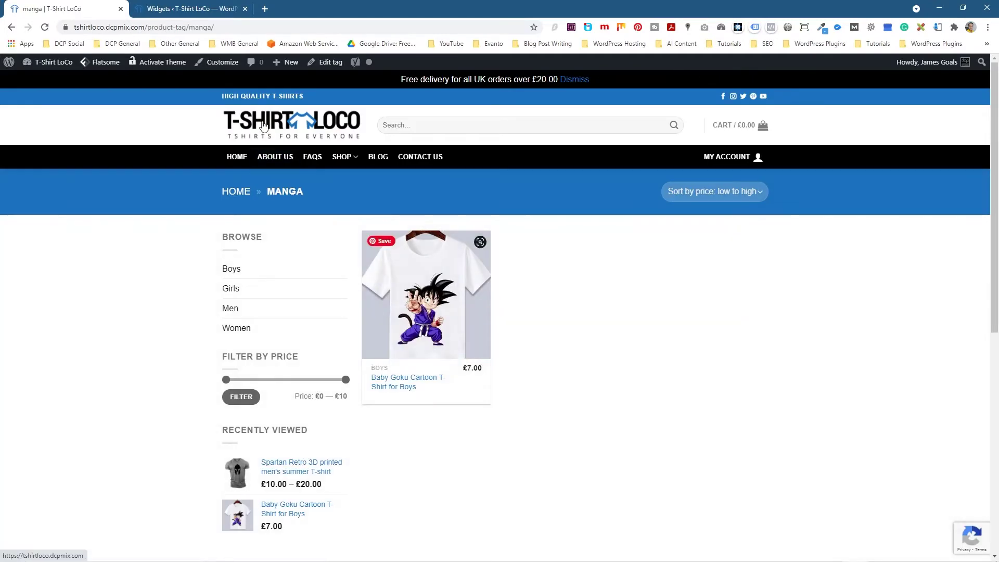
- Go back to the home page, view the products tagged grey from the footer, and return to the home page footer
left_click(237, 157)
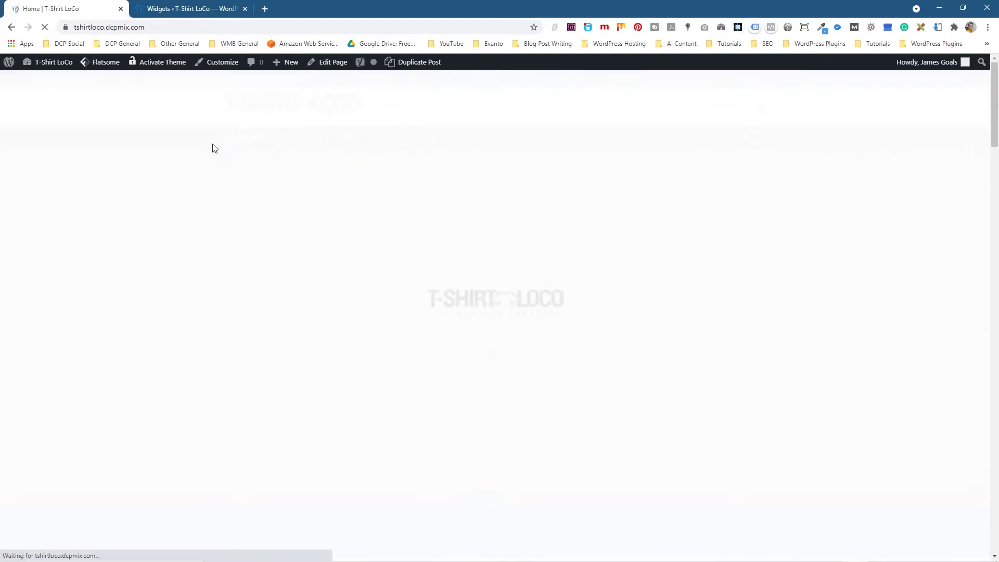
scroll(245, 411, "down", 5)
scroll(267, 396, "down", 15)
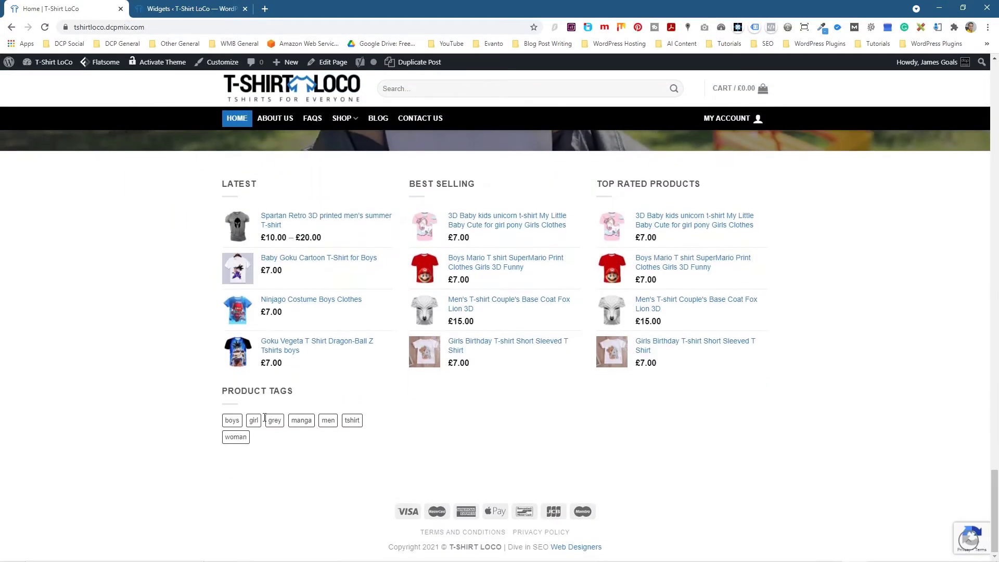
left_click(269, 419)
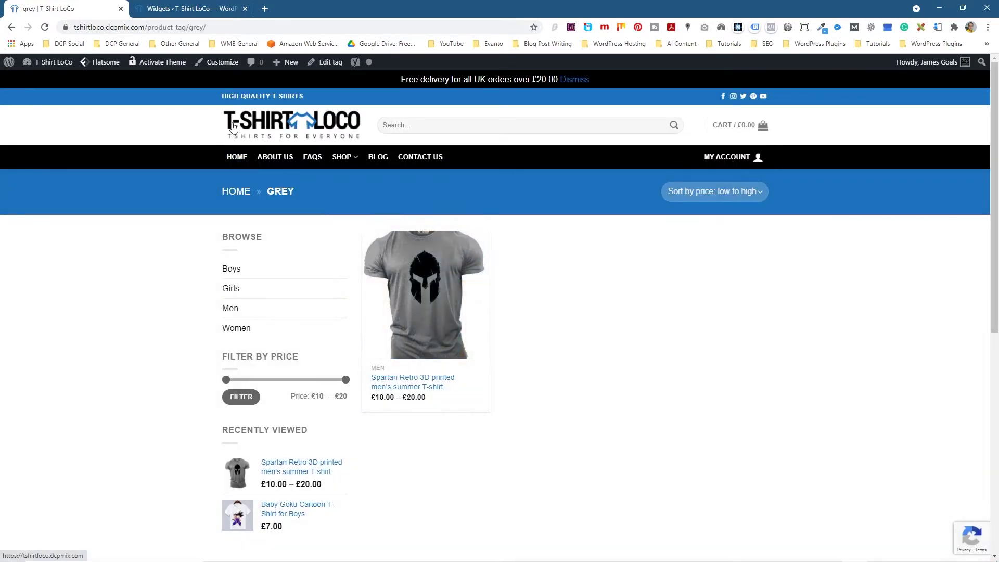
left_click(237, 157)
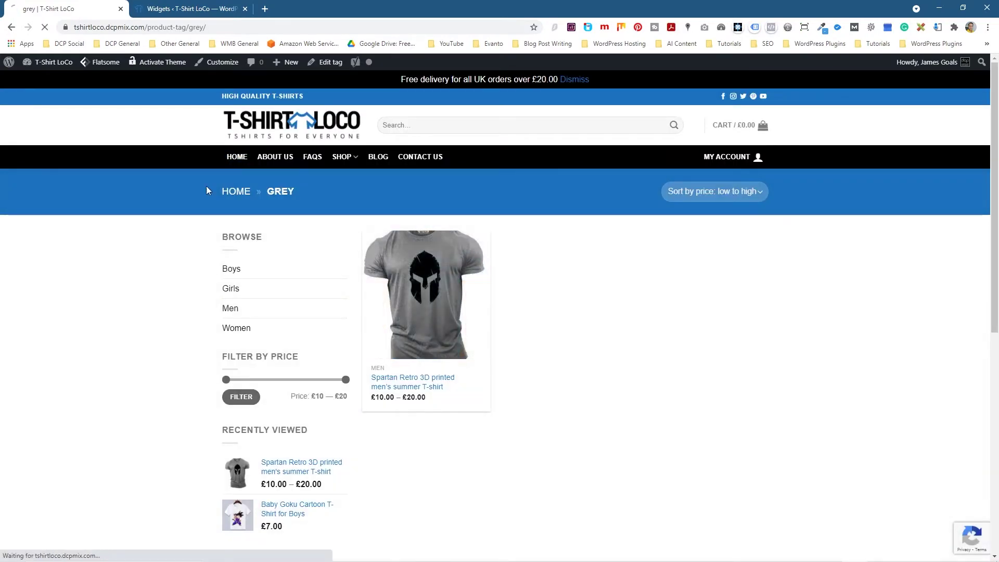
scroll(145, 344, "down", 5)
scroll(151, 352, "down", 12)
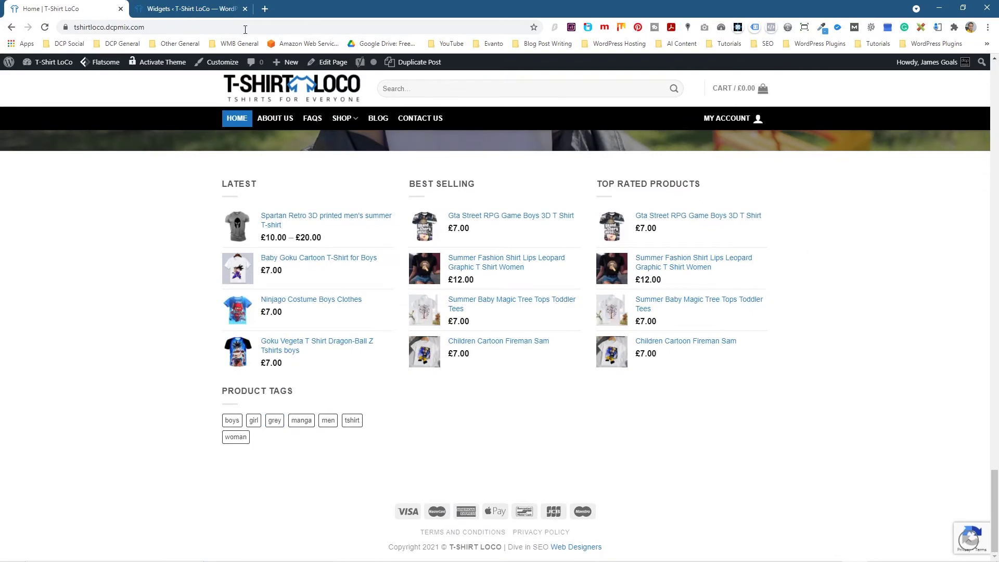
- Set Footer 1 to 4 columns in the theme customizer's footer settings and publish the change
left_click(190, 9)
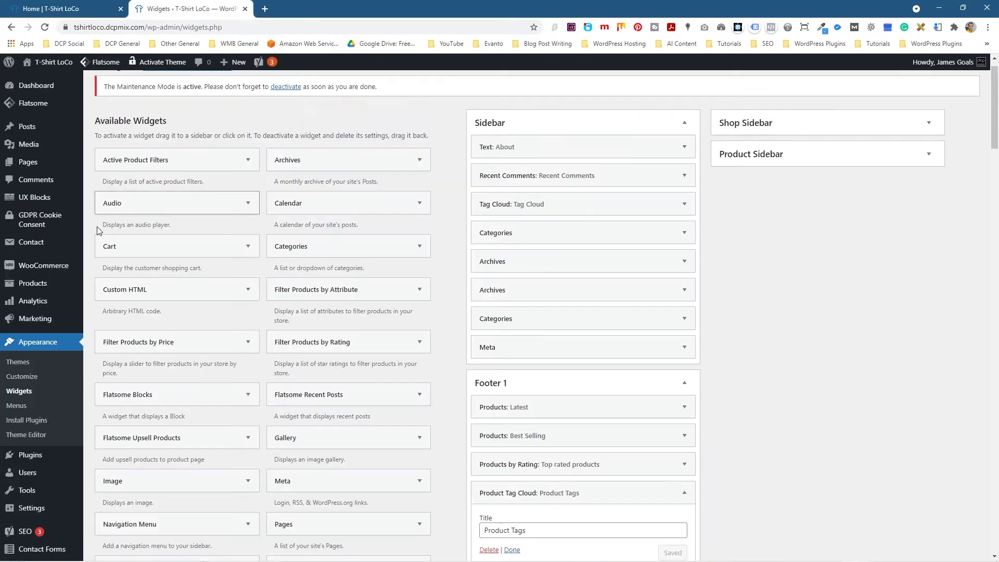
left_click(27, 378)
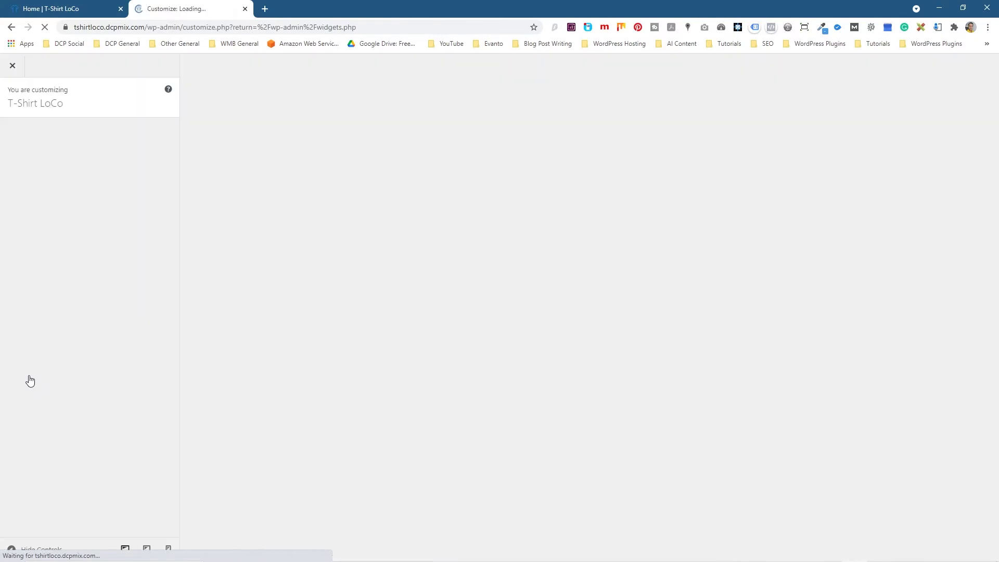
left_click(70, 13)
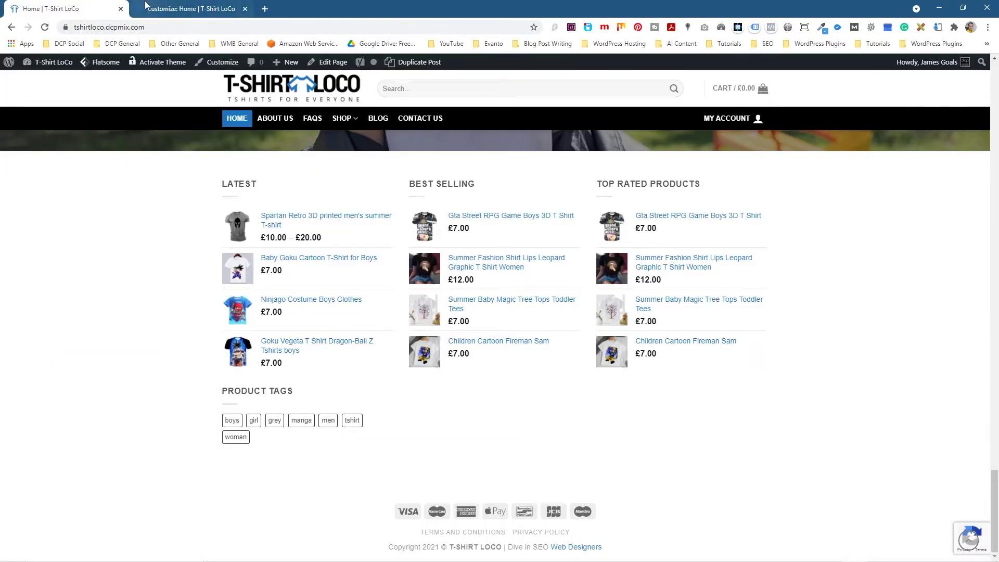
left_click(177, 9)
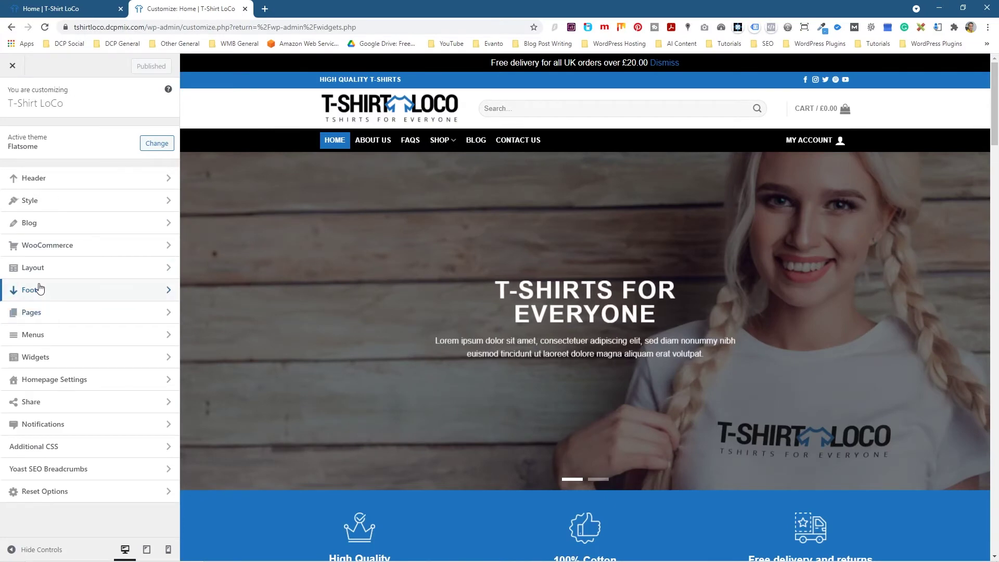
left_click(39, 289)
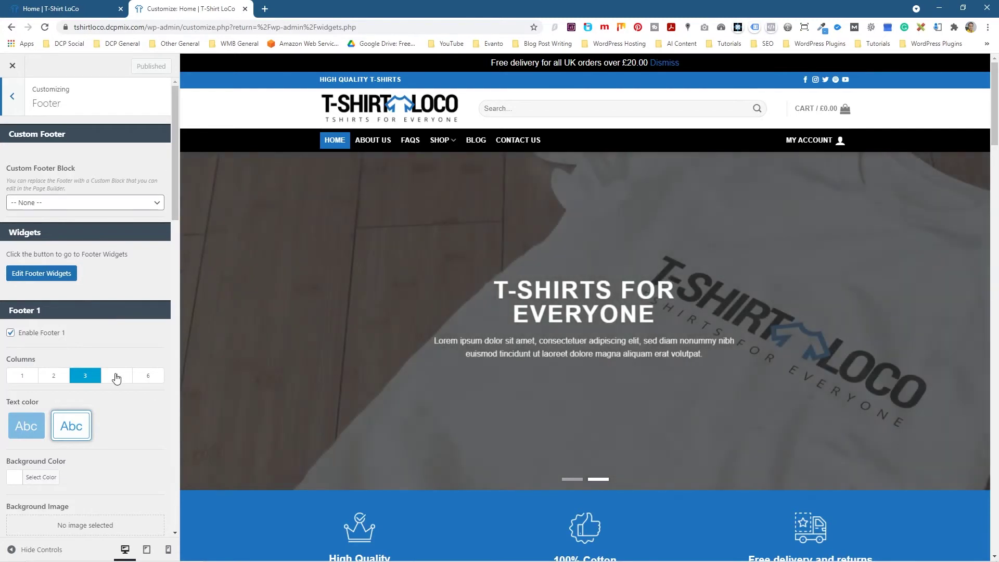
left_click(117, 376)
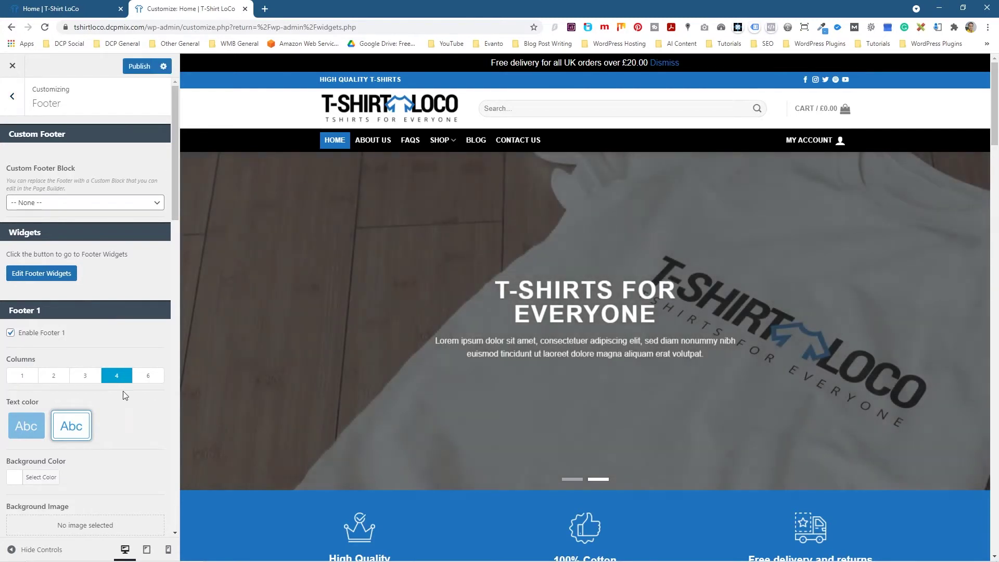
left_click(139, 66)
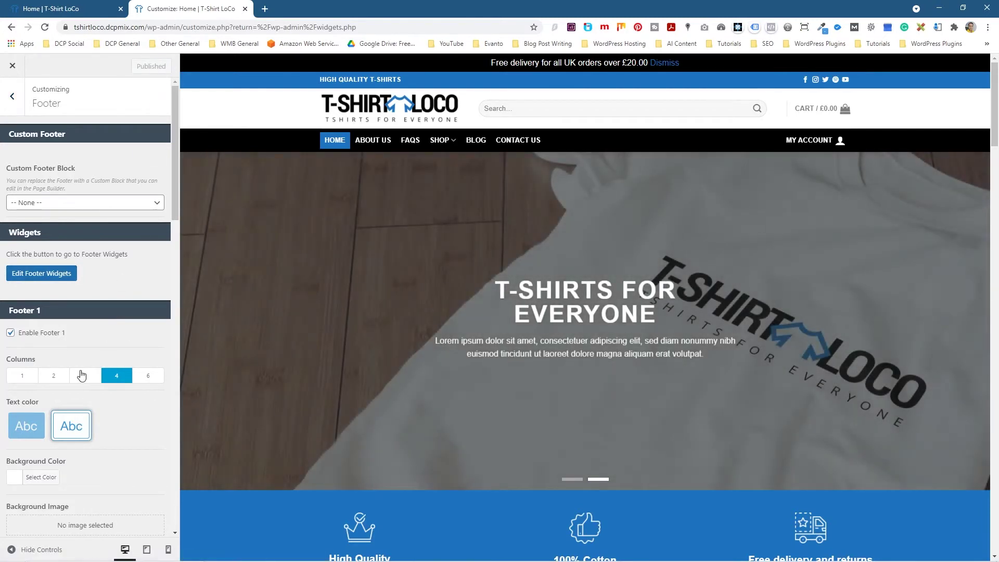
- Check the four-column footer on the storefront home page, then browse the products listed under the tshirt tag
left_click(58, 14)
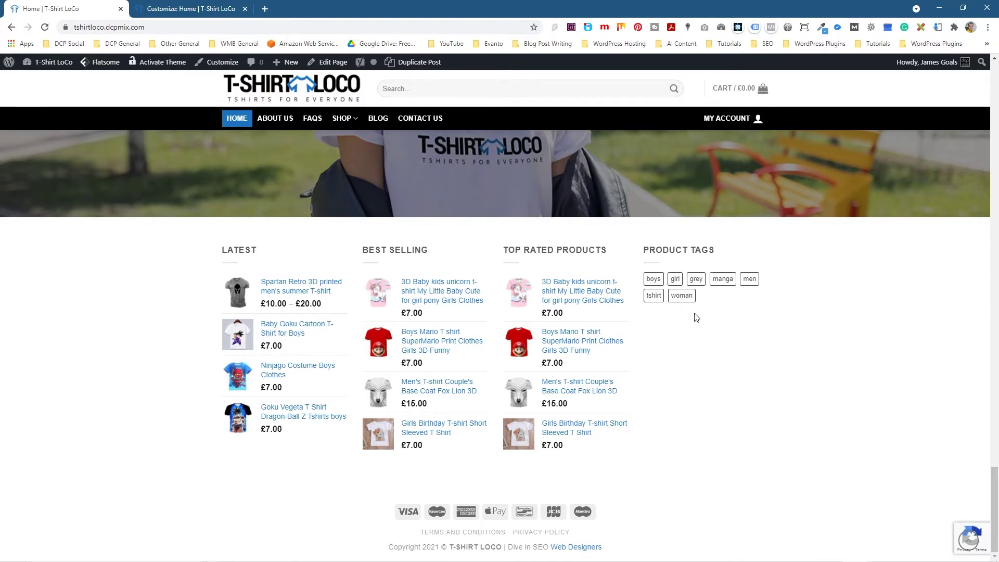
left_click(655, 297)
scroll(572, 328, "down", 5)
scroll(573, 329, "down", 10)
scroll(572, 327, "down", 10)
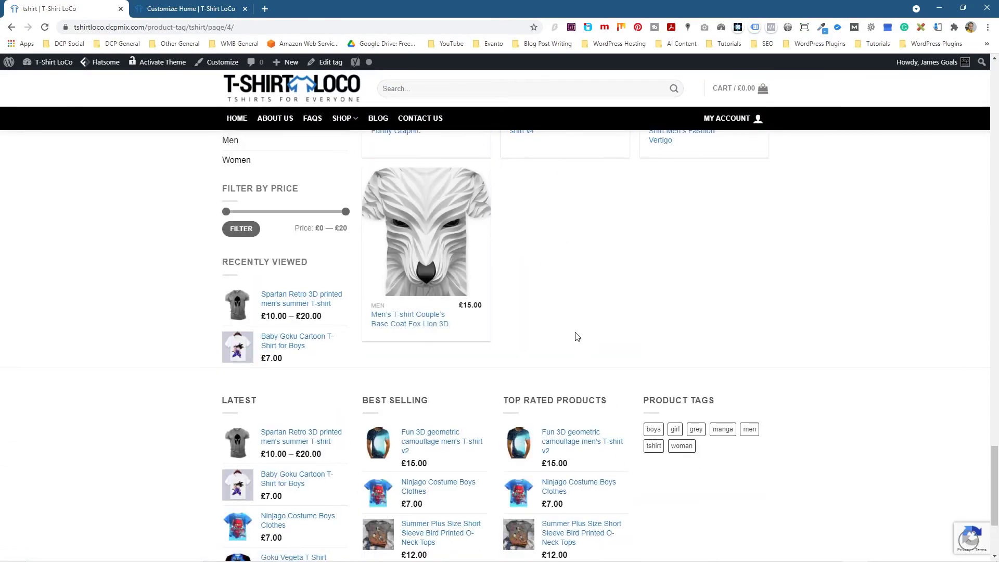
scroll(577, 337, "up", 20)
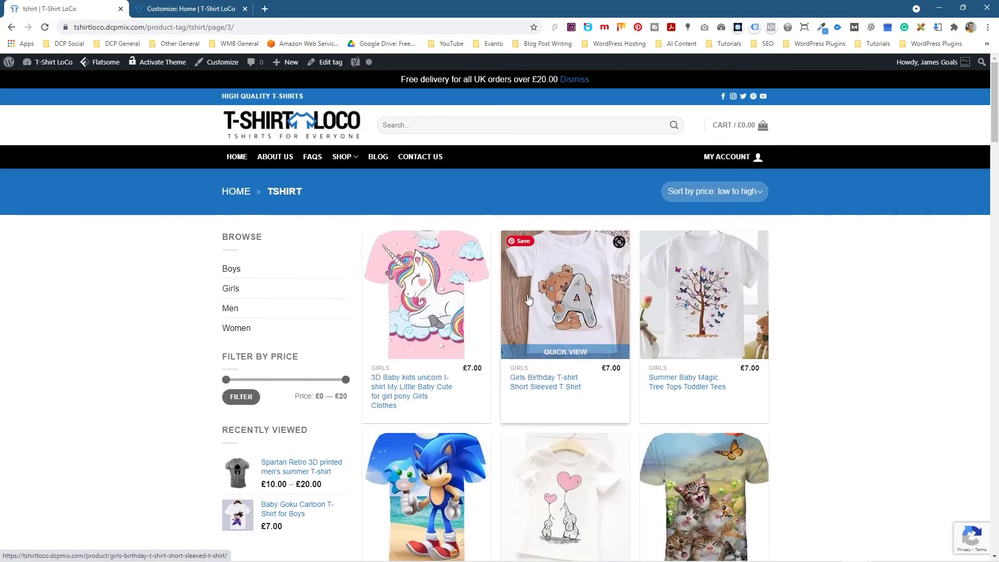
- Return the storefront to its home page, leave the theme customizer, and open the product tags page in the admin area
left_click(313, 122)
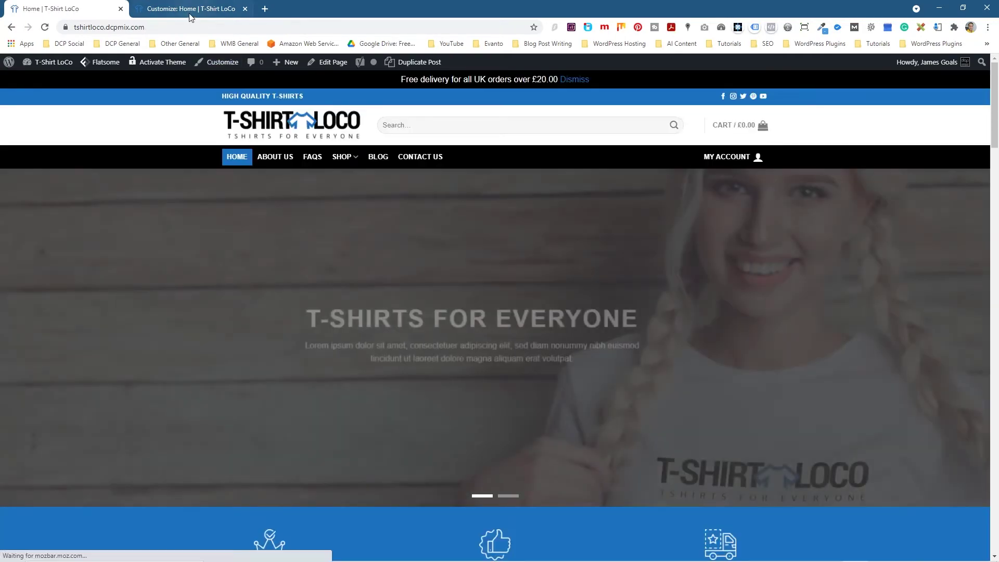
left_click(191, 11)
left_click(12, 66)
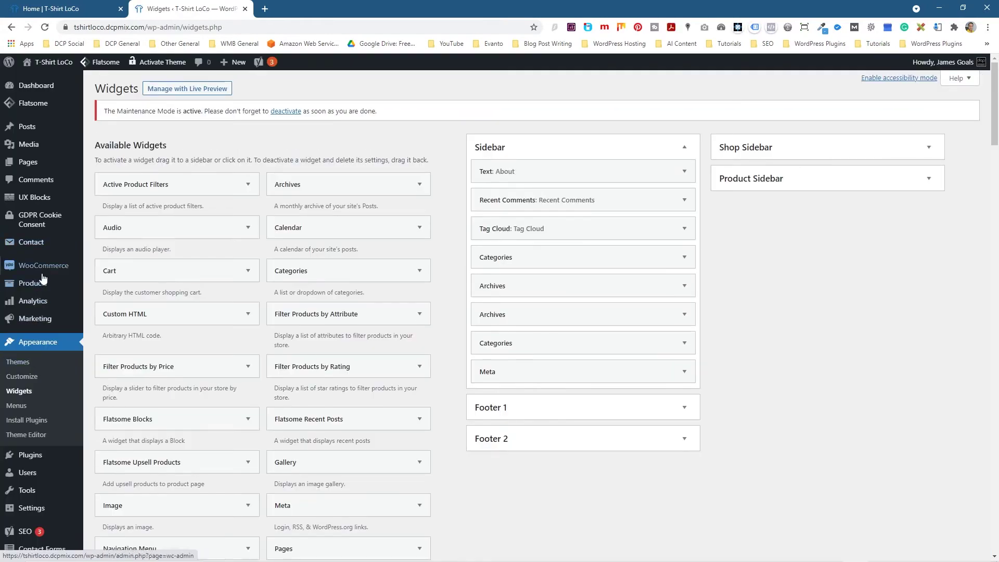
left_click(31, 285)
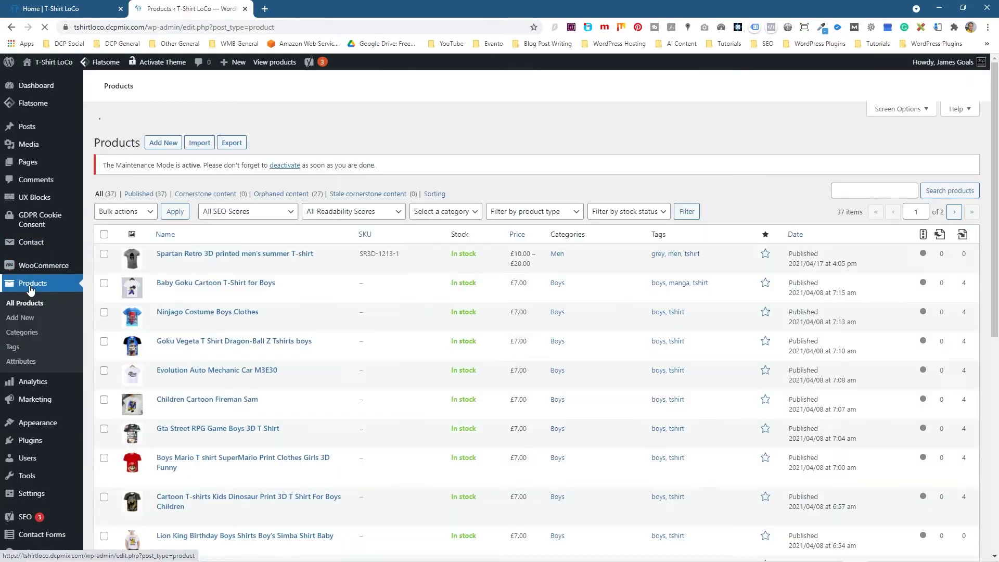
left_click(13, 348)
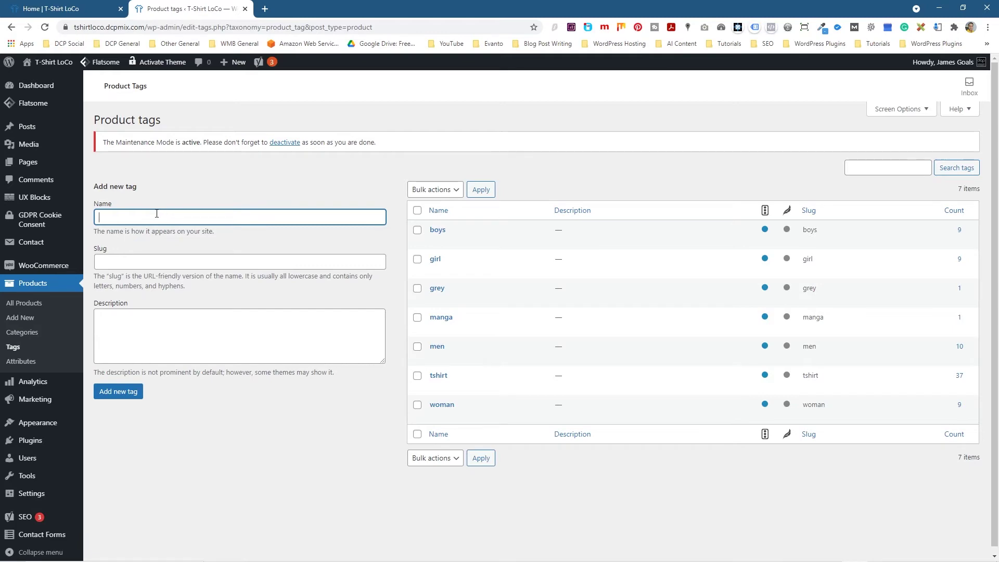
- Browse the storefront shop, viewing the Summer Baby Magic Tree Tops product and the Summer T Shirt Cartoon Animals product with hearts
left_click(63, 8)
left_click(338, 159)
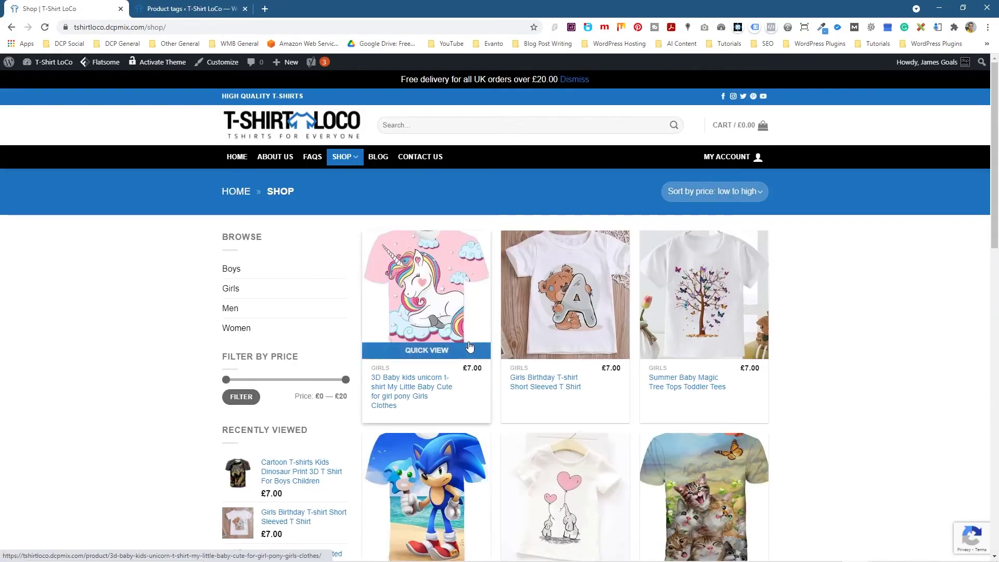
scroll(470, 346, "down", 1)
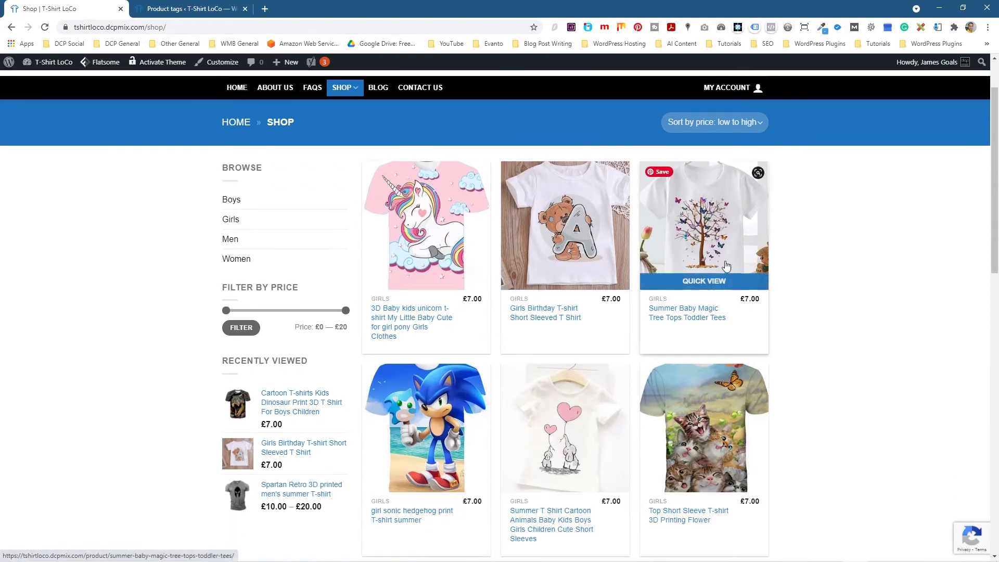
left_click(700, 231)
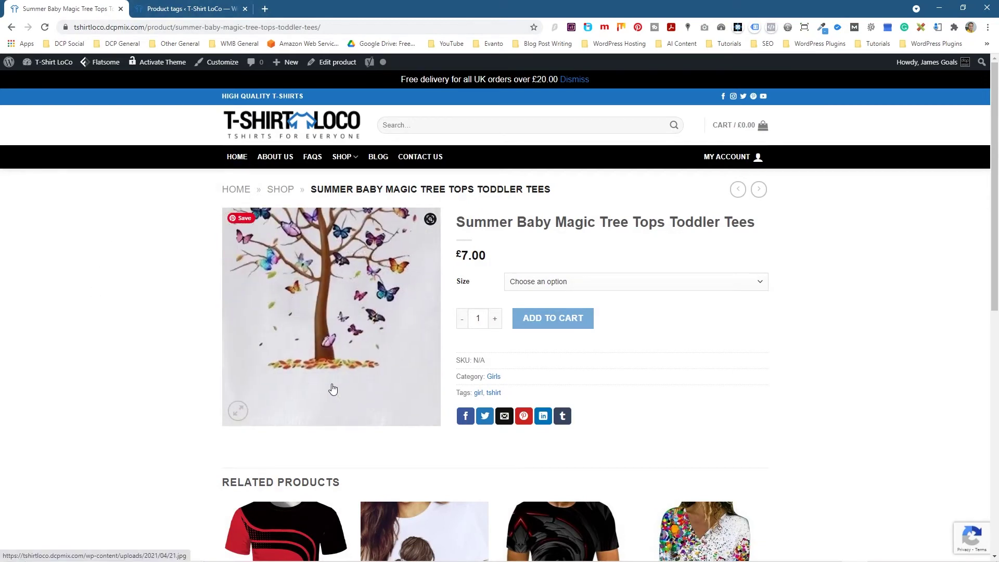
left_click(10, 27)
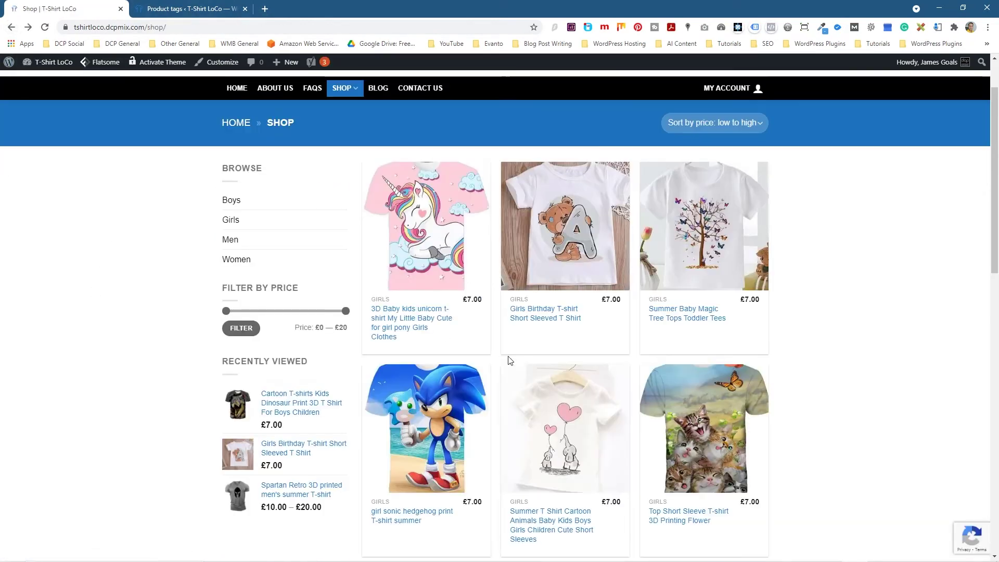
scroll(560, 363, "down", 3)
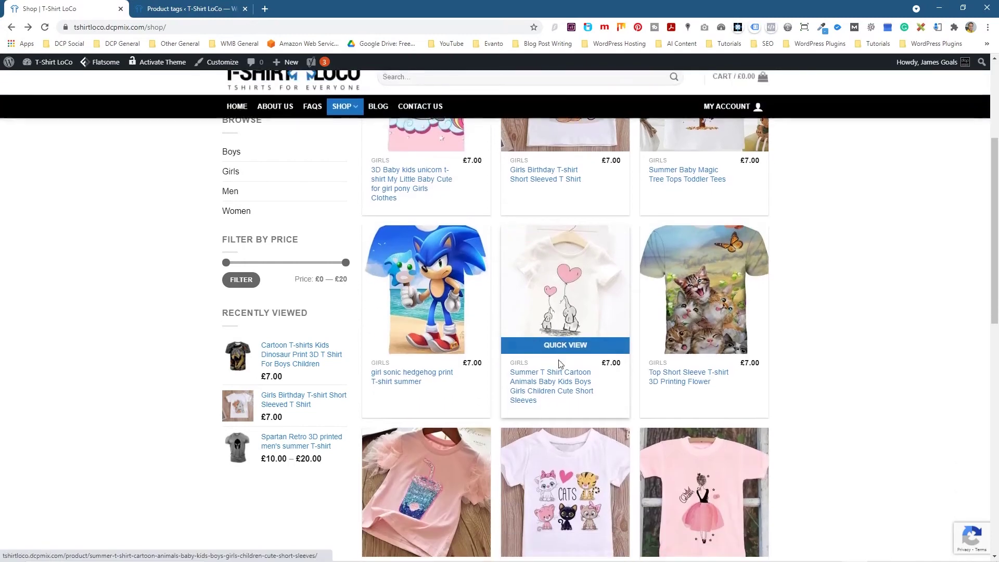
left_click(586, 291)
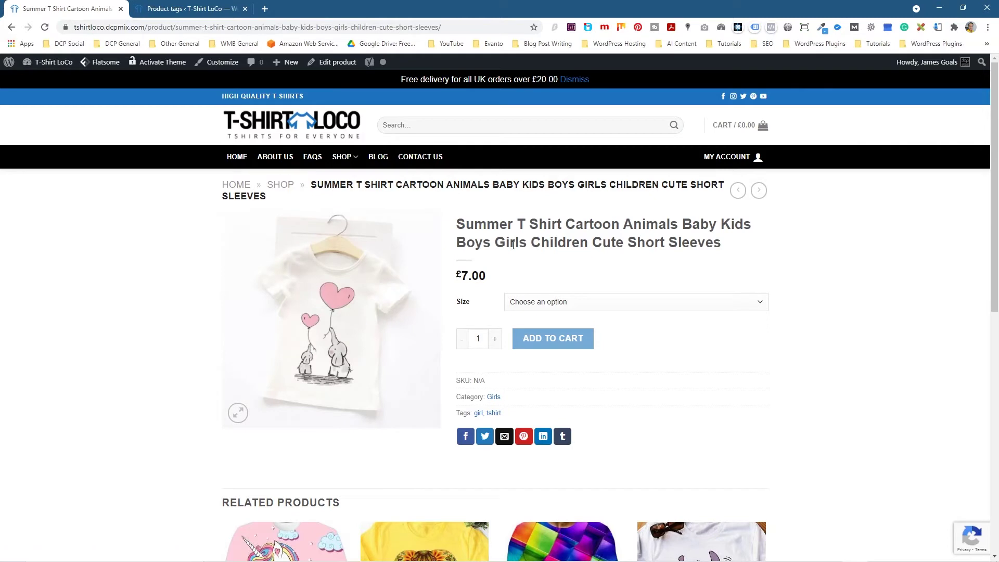
- Add a product tag named Harts and change its name to lowercase harts
left_click(179, 14)
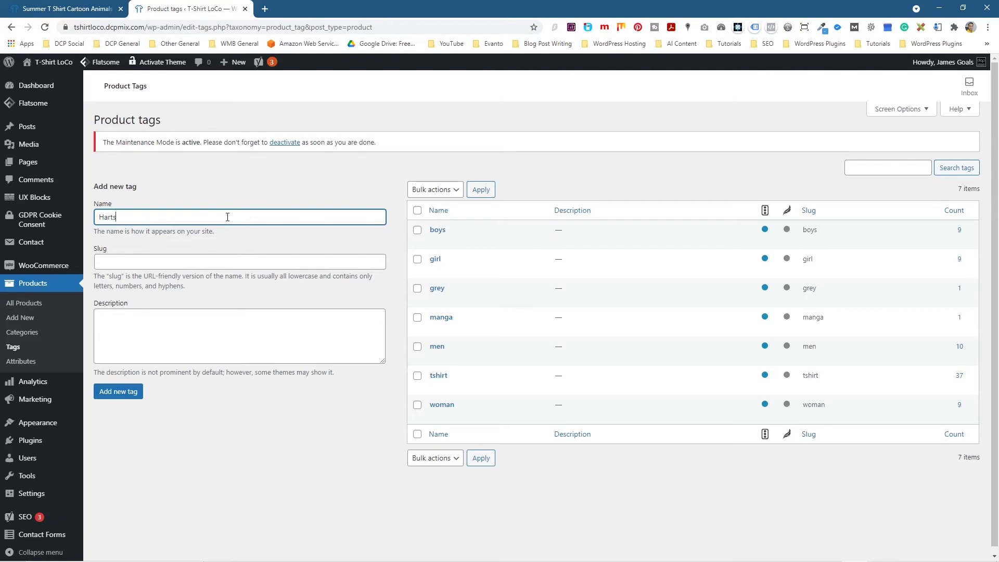
left_click(120, 394)
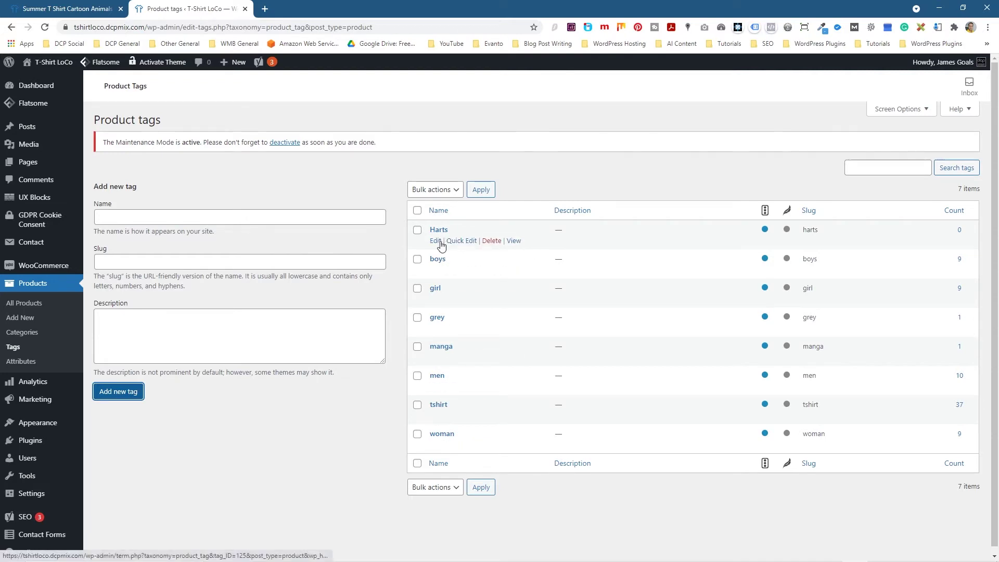
left_click(461, 241)
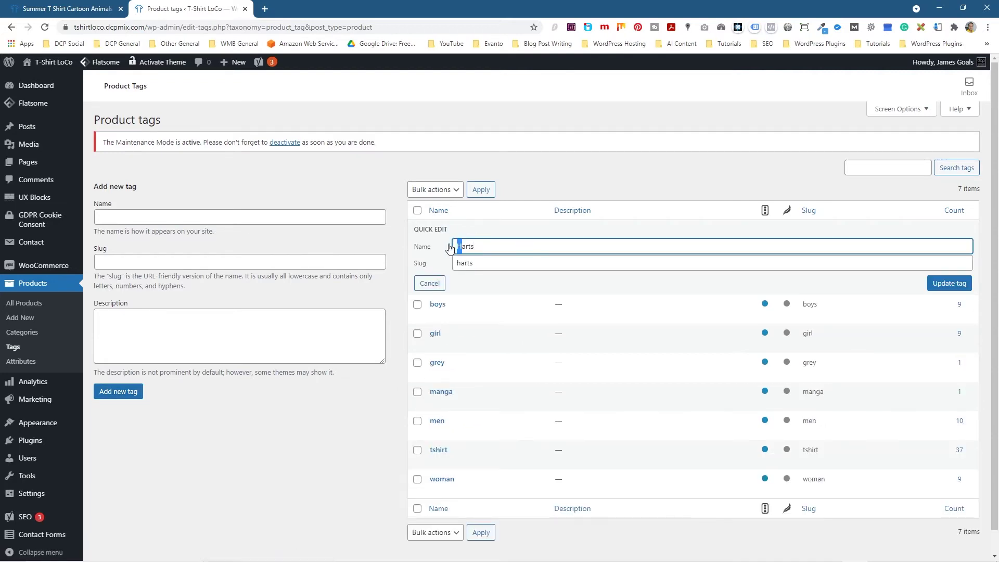
left_click(940, 284)
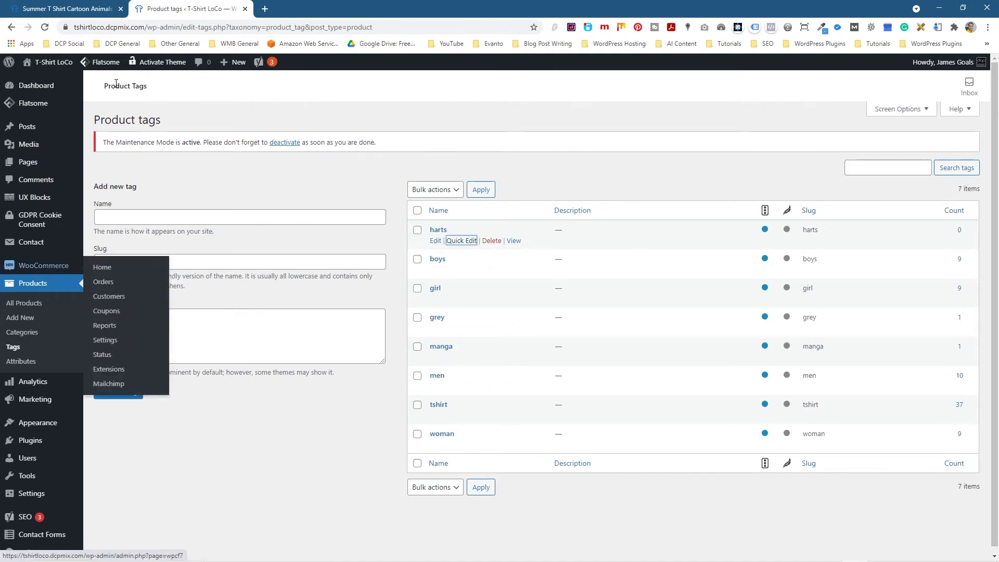
- Copy the Summer T Shirt Cartoon Animals product title, find that product in the admin product list, and open it for editing
left_click(57, 9)
left_click_drag(457, 224, 708, 247)
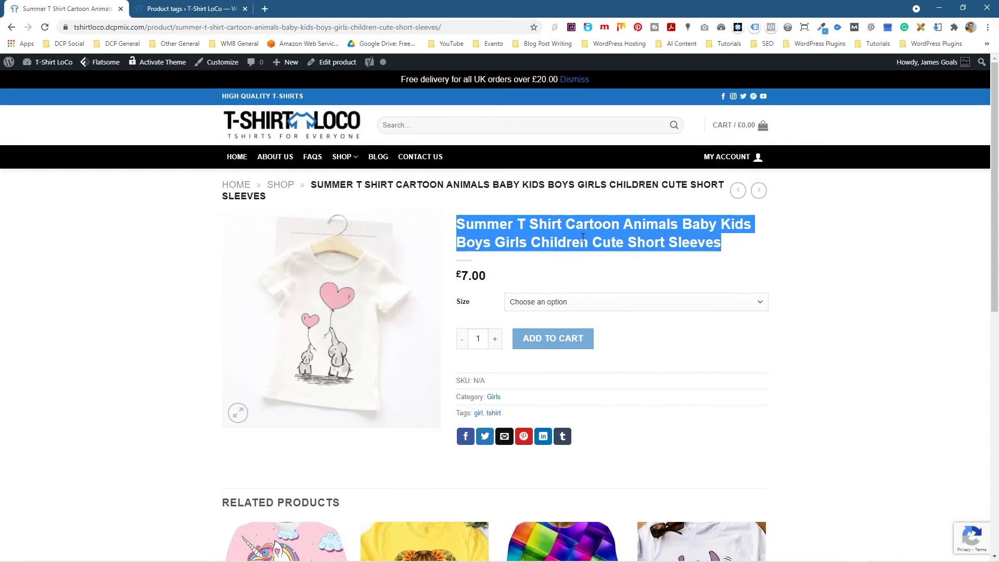
left_click(175, 10)
left_click(31, 284)
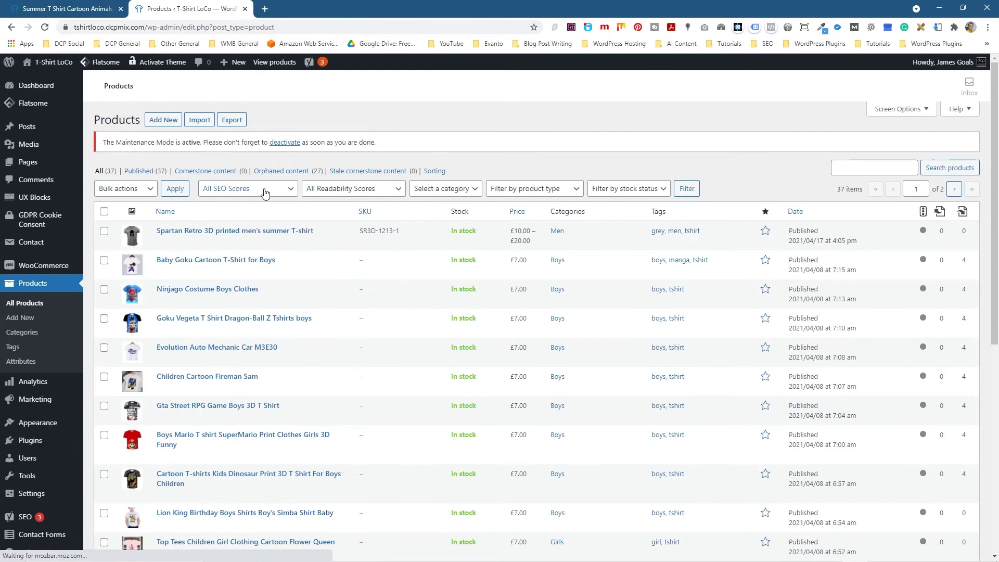
left_click(853, 168)
key("ctrl+v")
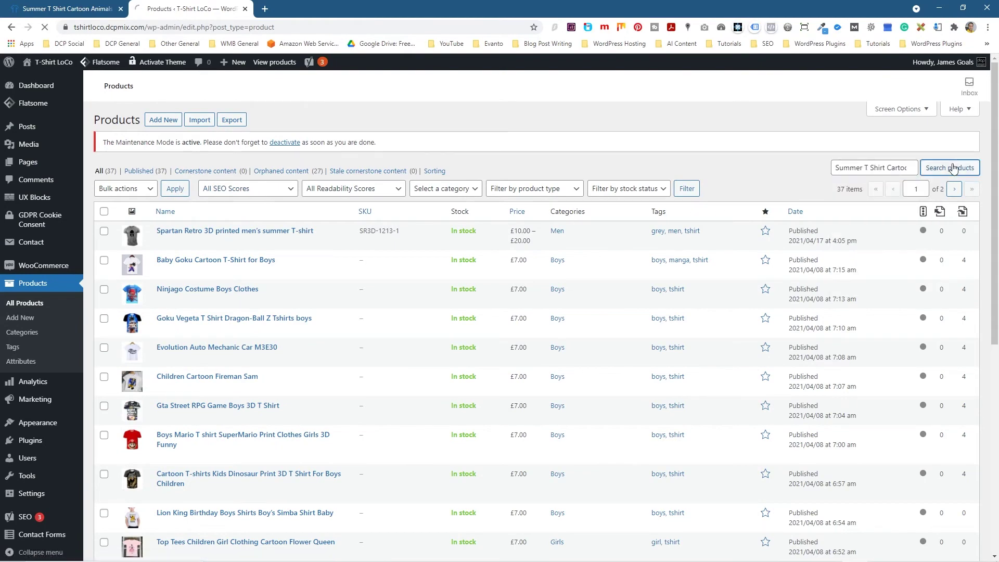
left_click(950, 167)
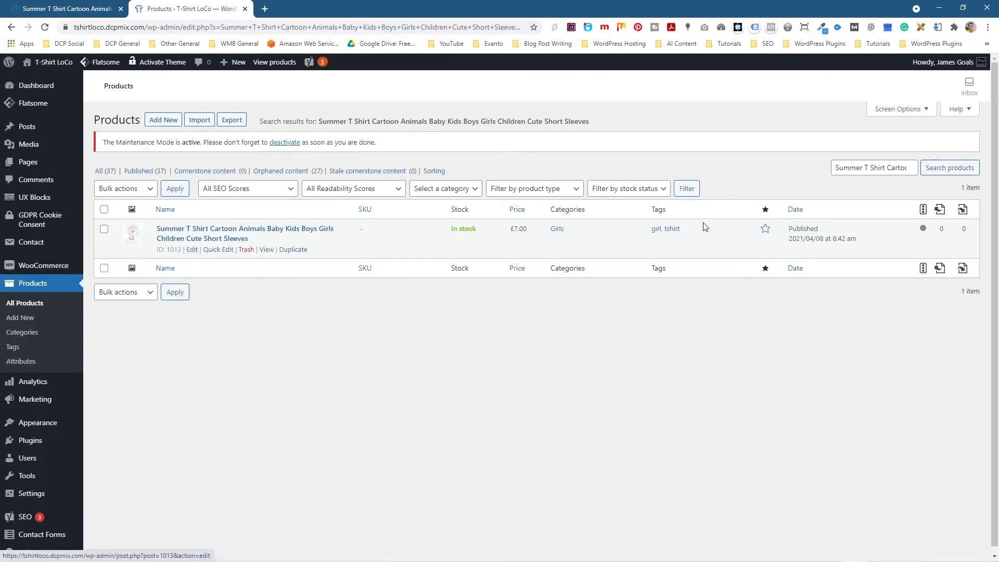
left_click(192, 250)
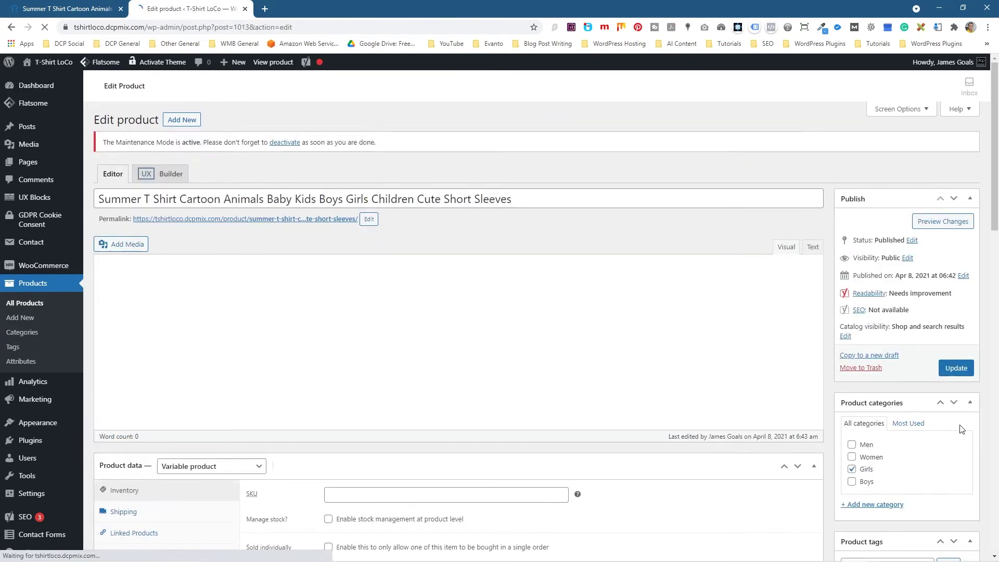
- Add the existing harts tag to the Summer T Shirt Cartoon Animals product and update the product
scroll(962, 429, "down", 4)
left_click(862, 355)
type("ha")
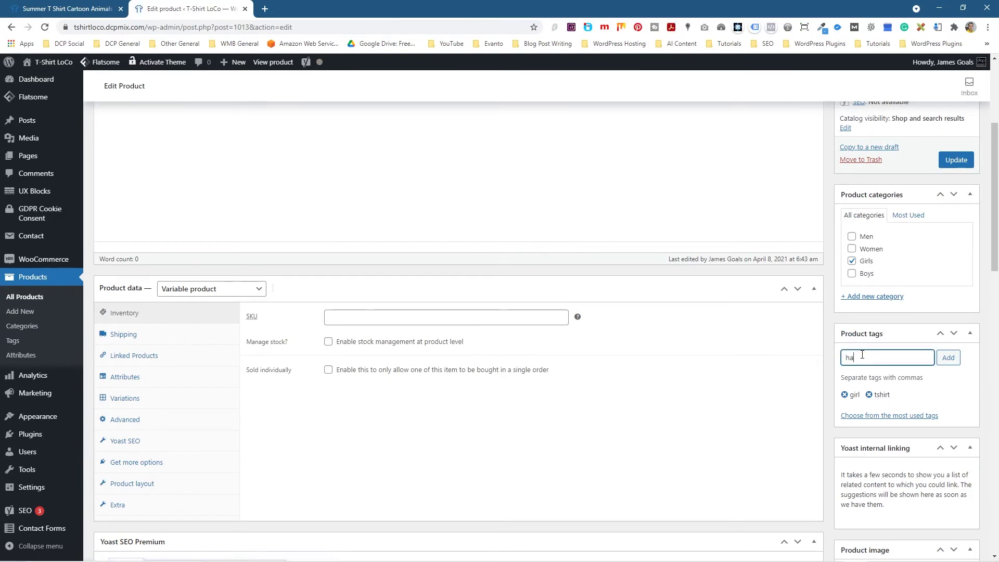
type("r")
left_click(862, 375)
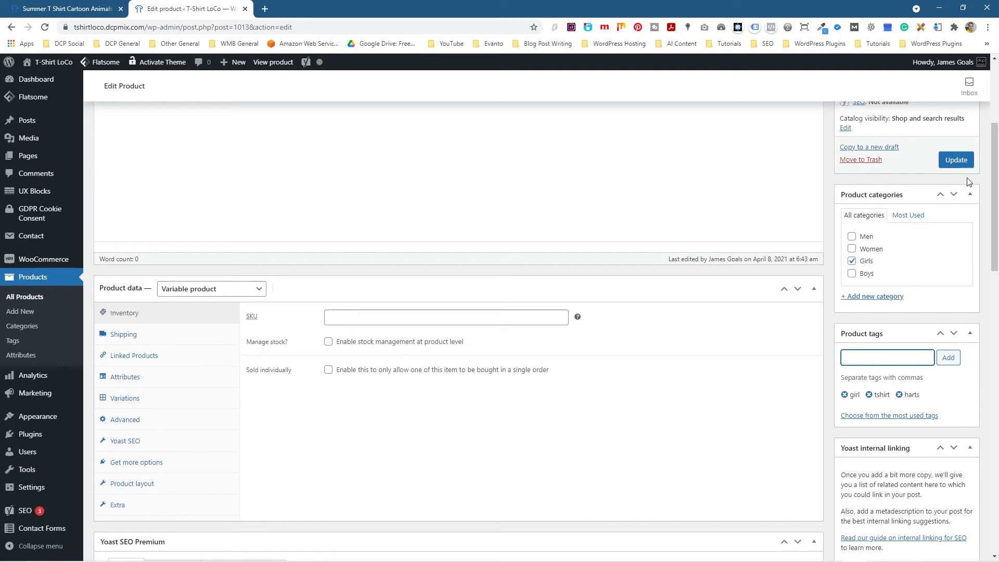
left_click(958, 161)
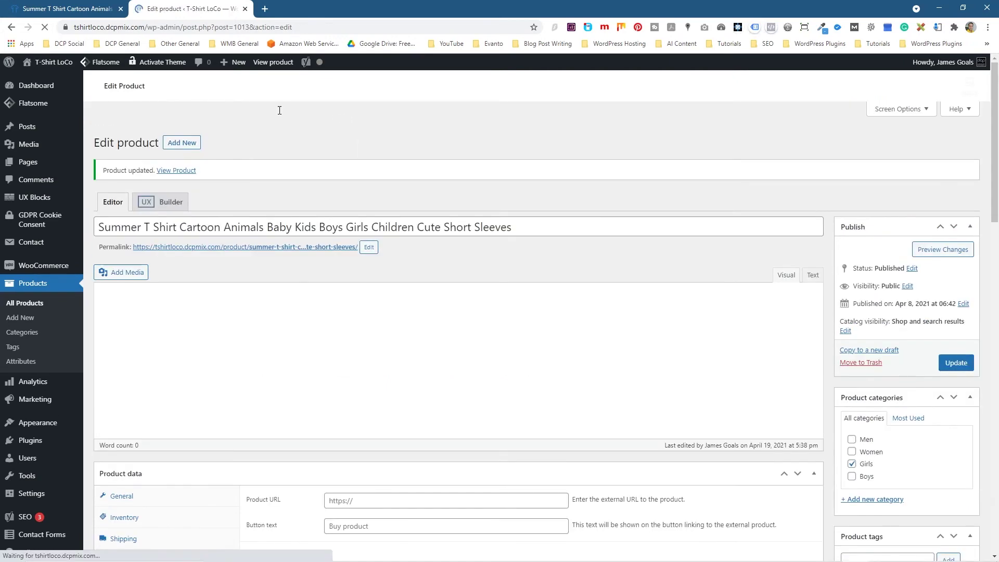
- Return to the storefront home page and search for the full Summer T Shirt Cartoon Animals product title
left_click(53, 9)
left_click(287, 124)
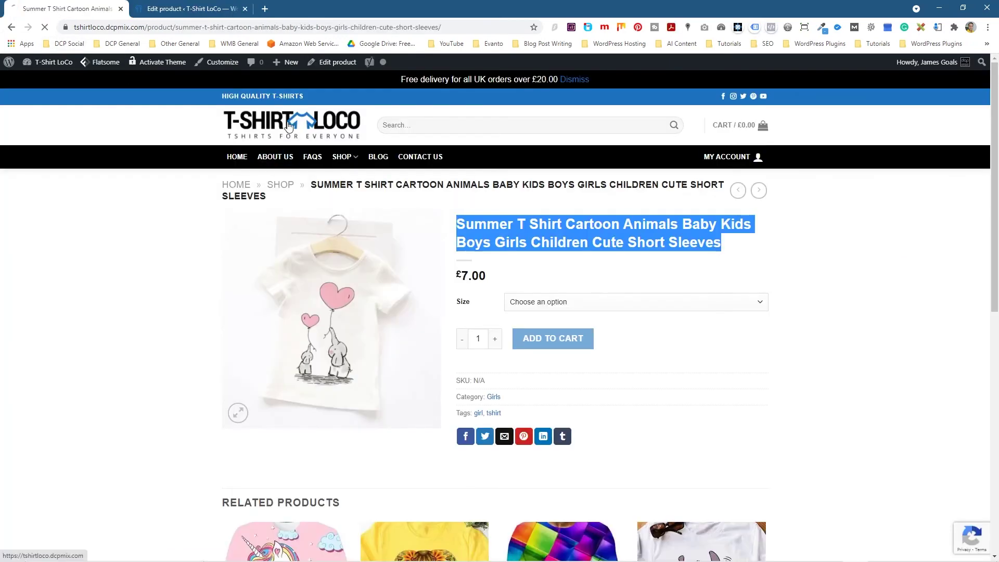
type("Summer T Shirt Cartoon Animals Baby Kids Boys Girls Children Cute Short Sleeves")
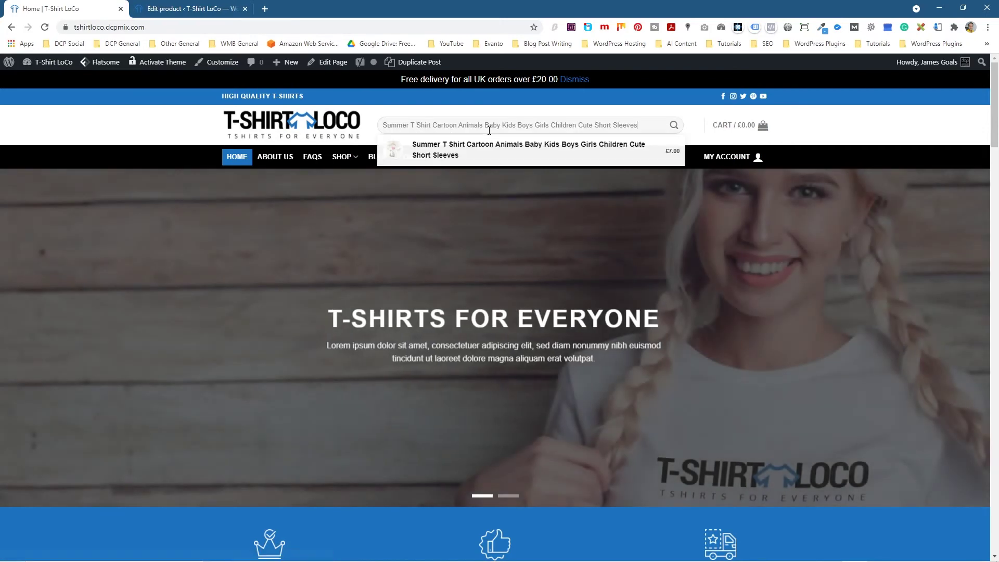
- Replace the storefront search text with "hart", then reload the home page and repeat the search
key("ctrl+a")
key("BackSpace")
type("har")
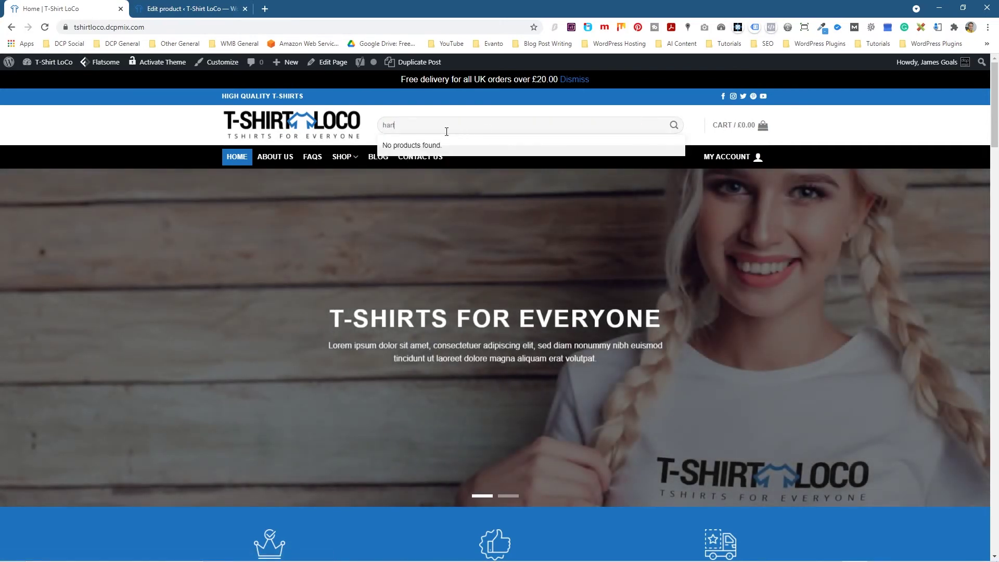
key("ctrl+a")
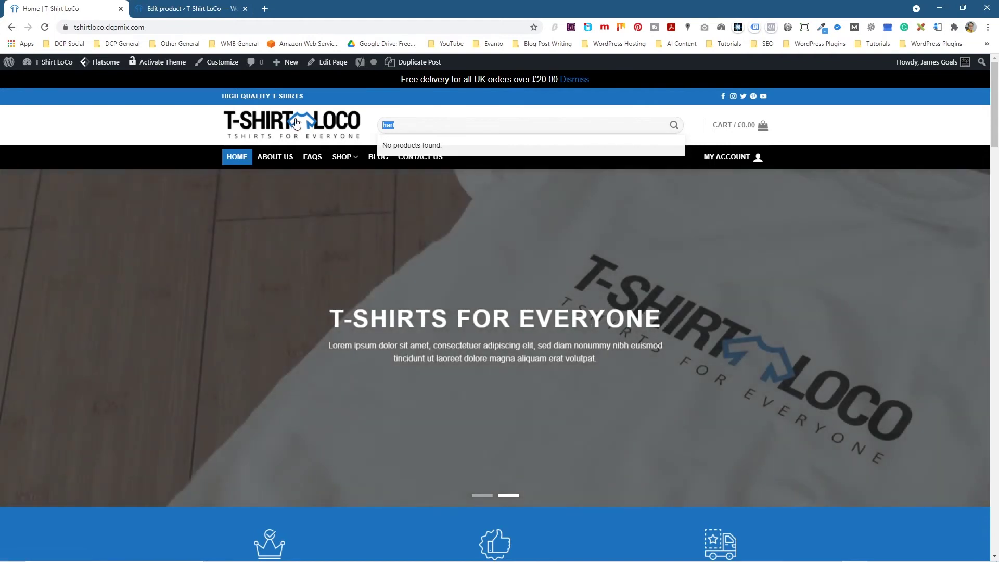
left_click(295, 123)
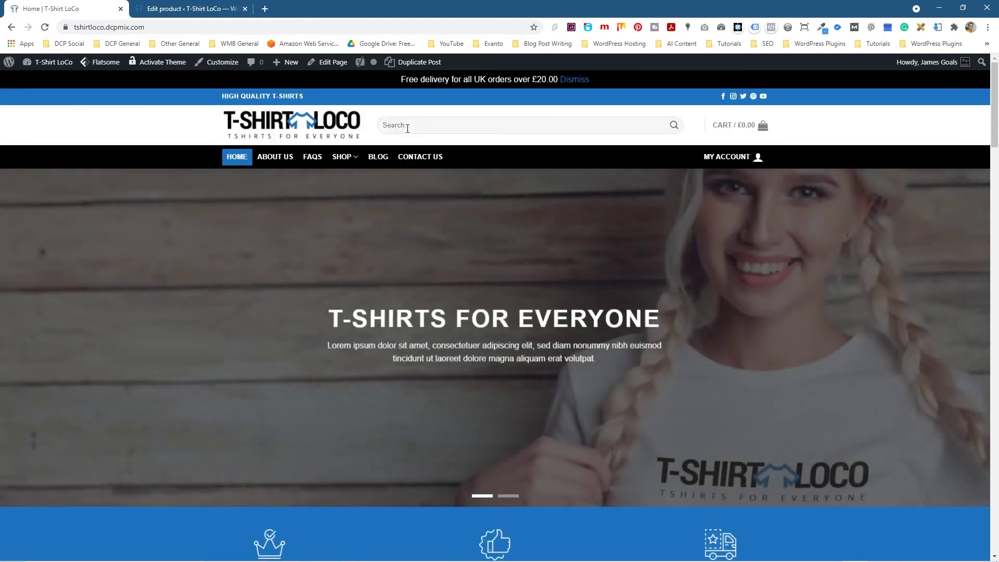
left_click(408, 129)
type("har")
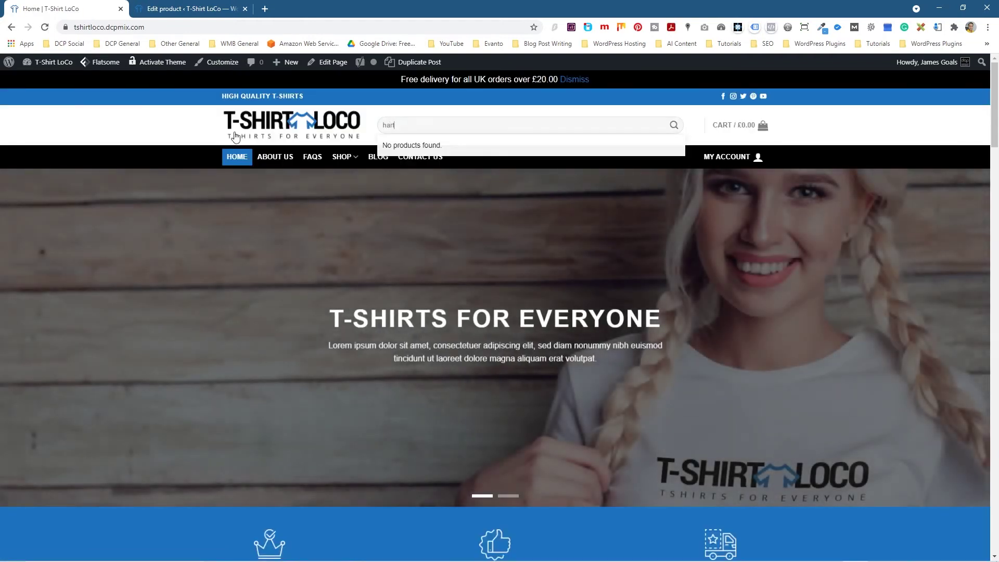
- Check the tags assigned to the Summer T Shirt Cartoon Animals product and update the product again
left_click(175, 9)
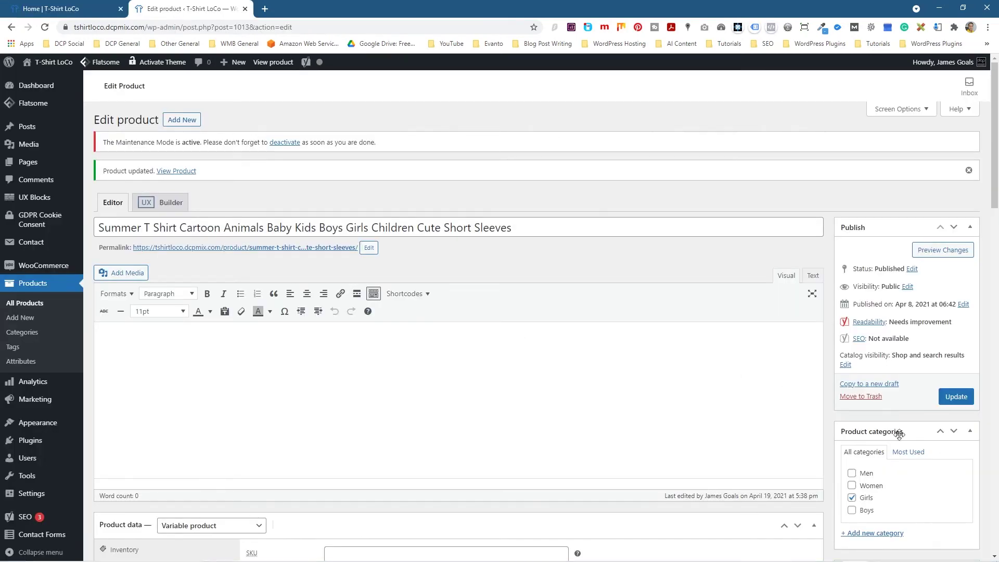
scroll(899, 435, "down", 4)
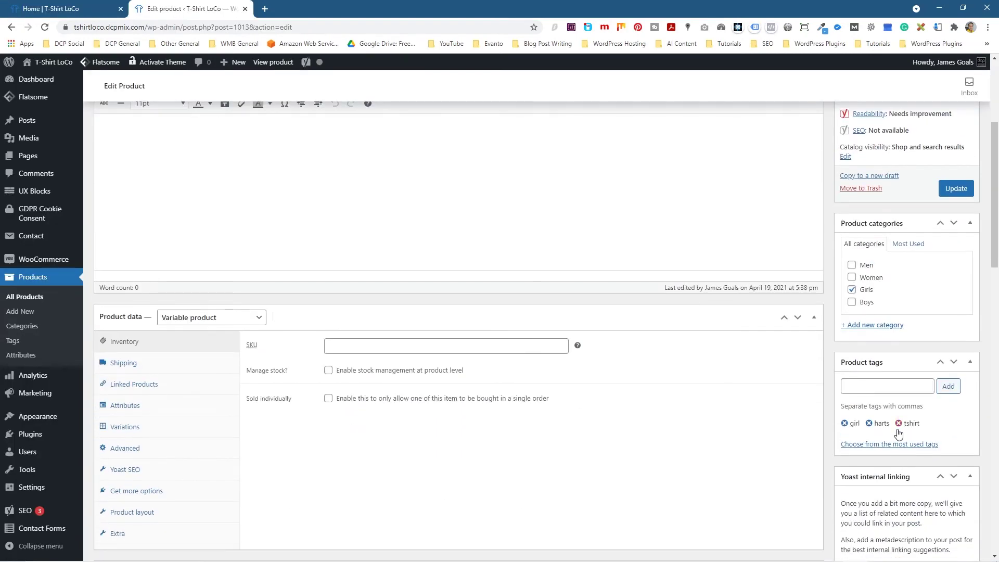
left_click(956, 189)
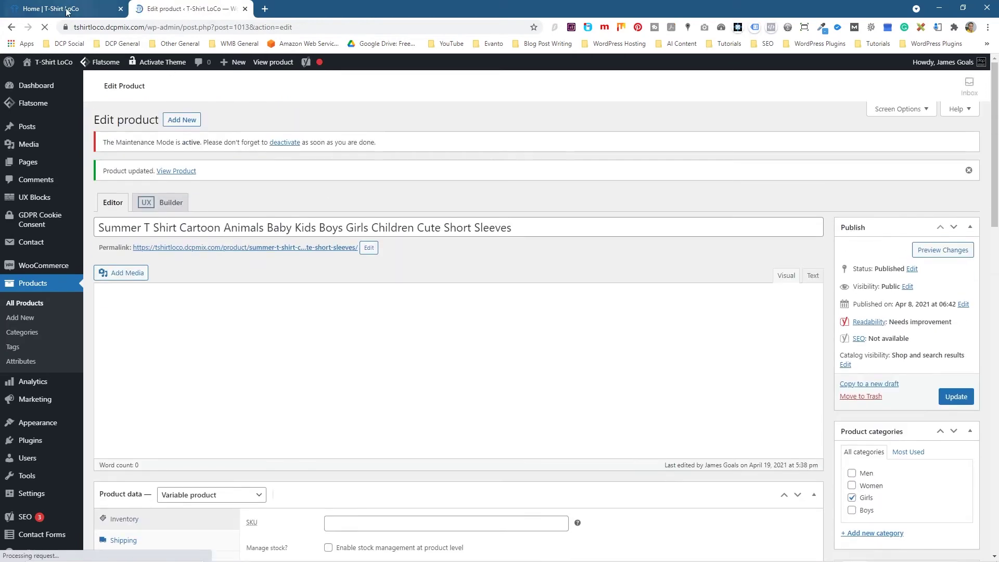
- Reload the storefront home page and search once more for "hart" to test the new tag
left_click(67, 10)
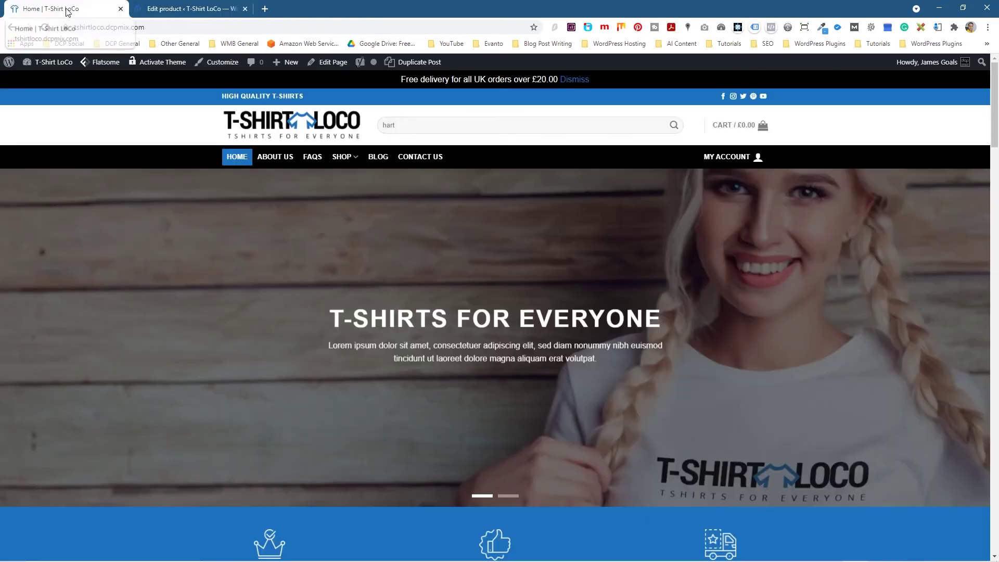
left_click(239, 156)
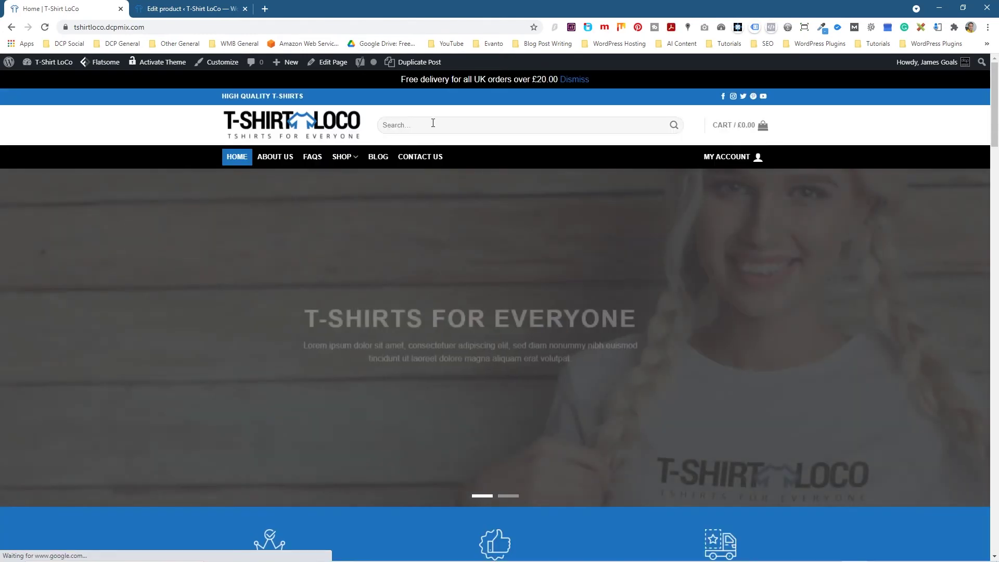
left_click(433, 123)
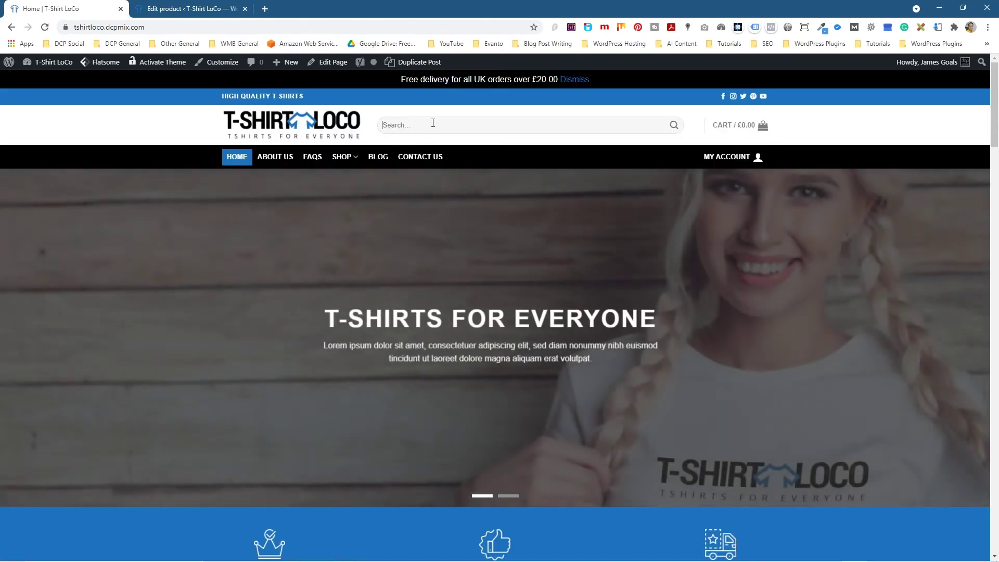
type("har")
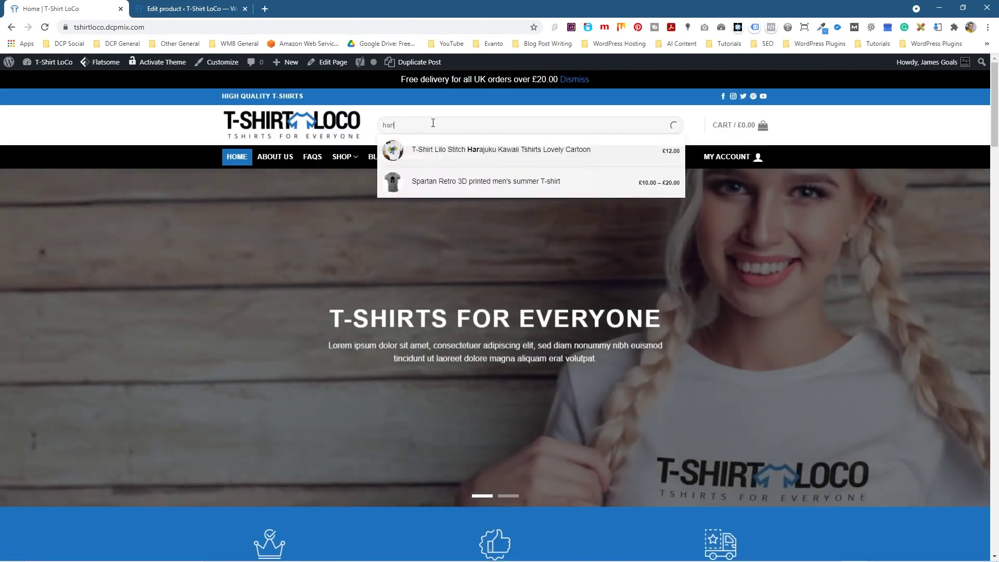
- Complete the storefront search as "harts" and view the harts tag's products from the footer tag cloud before returning home
type("ts")
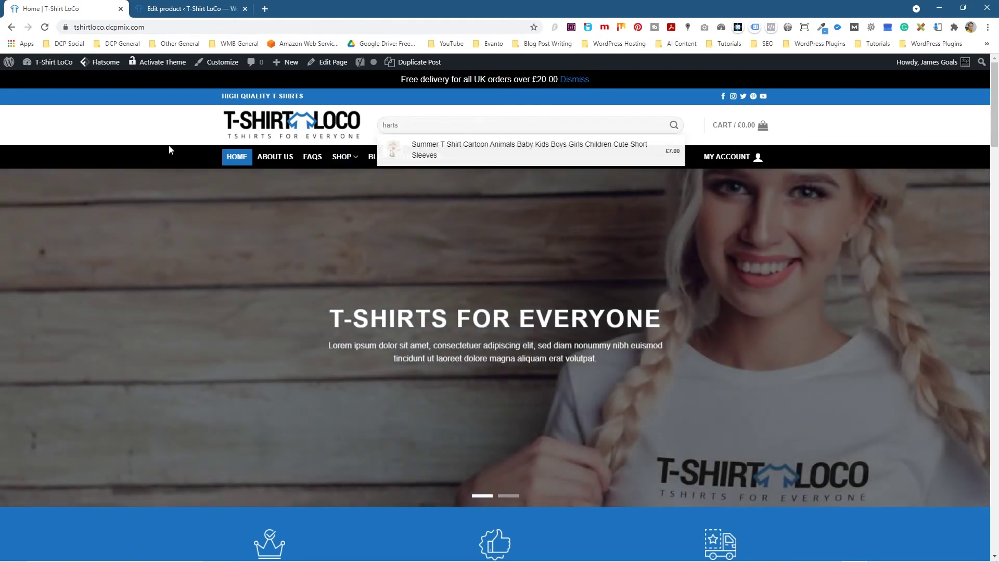
scroll(437, 411, "down", 15)
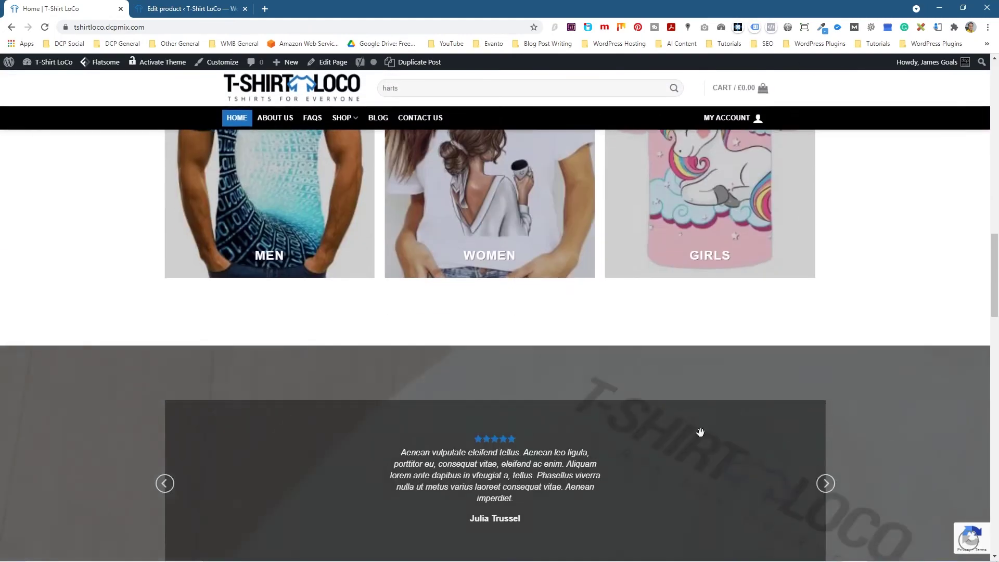
scroll(731, 429, "down", 6)
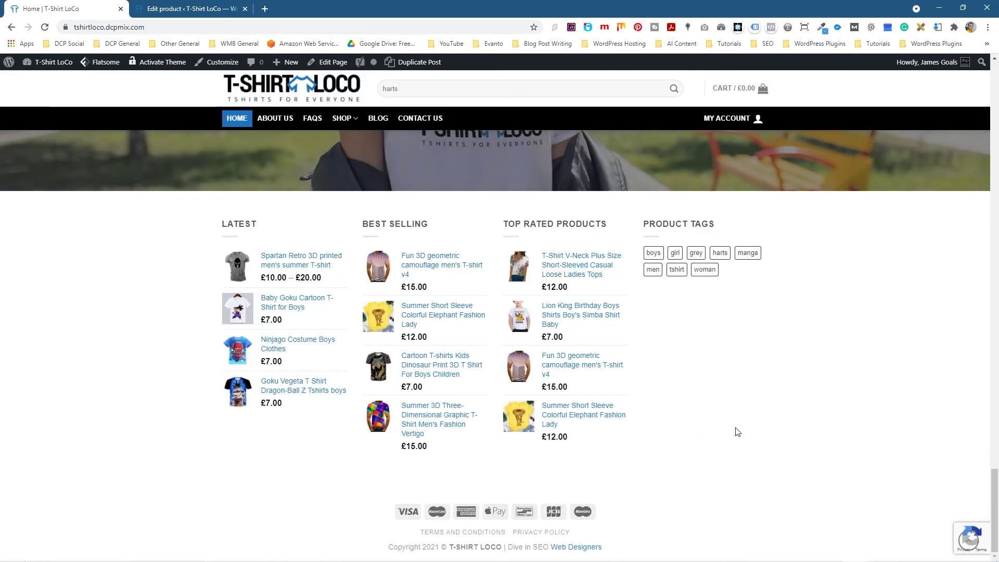
left_click(720, 253)
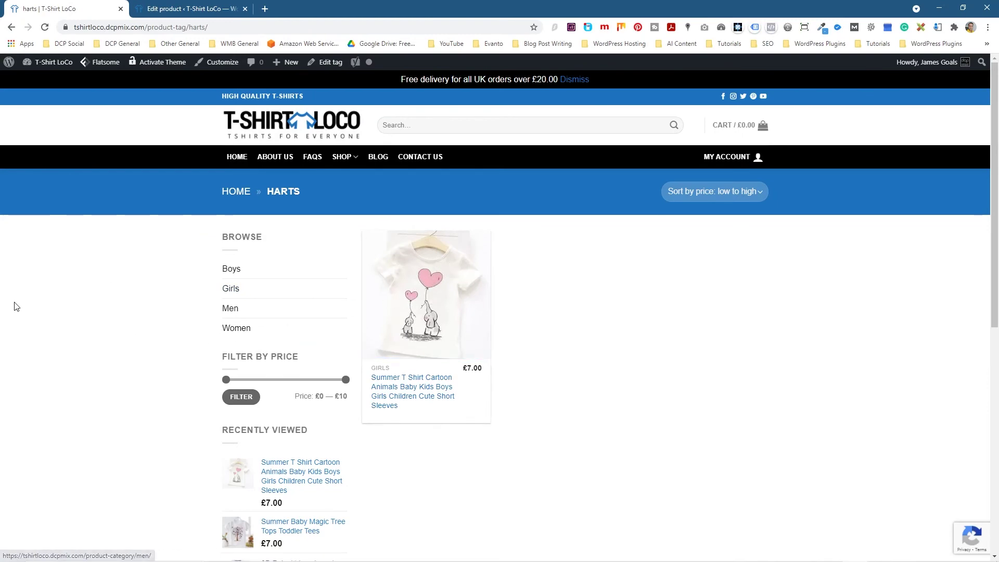
left_click(244, 126)
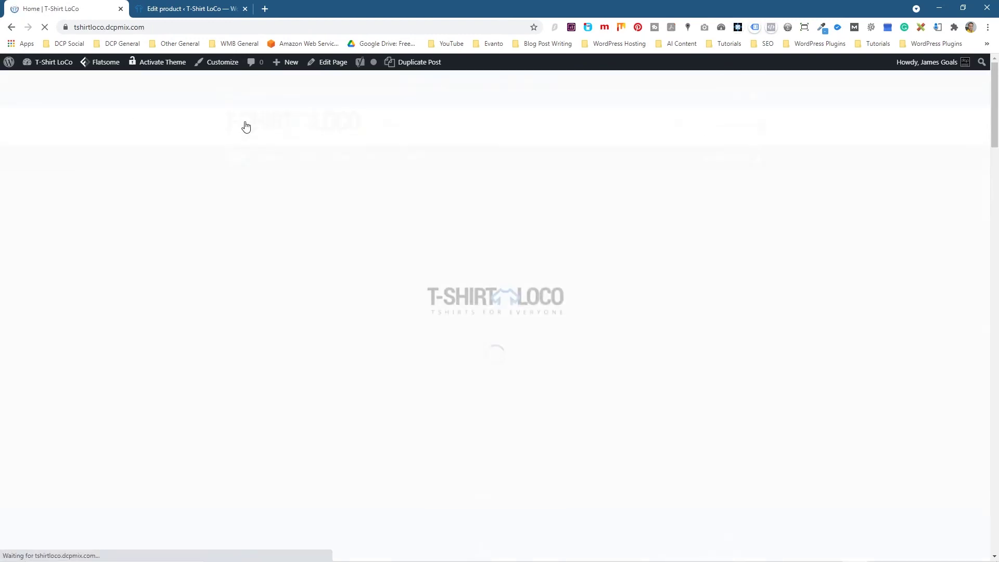
- Rename the harts product tag to "hart" and set its slug to "hart" in the WooCommerce product tags list
left_click(190, 9)
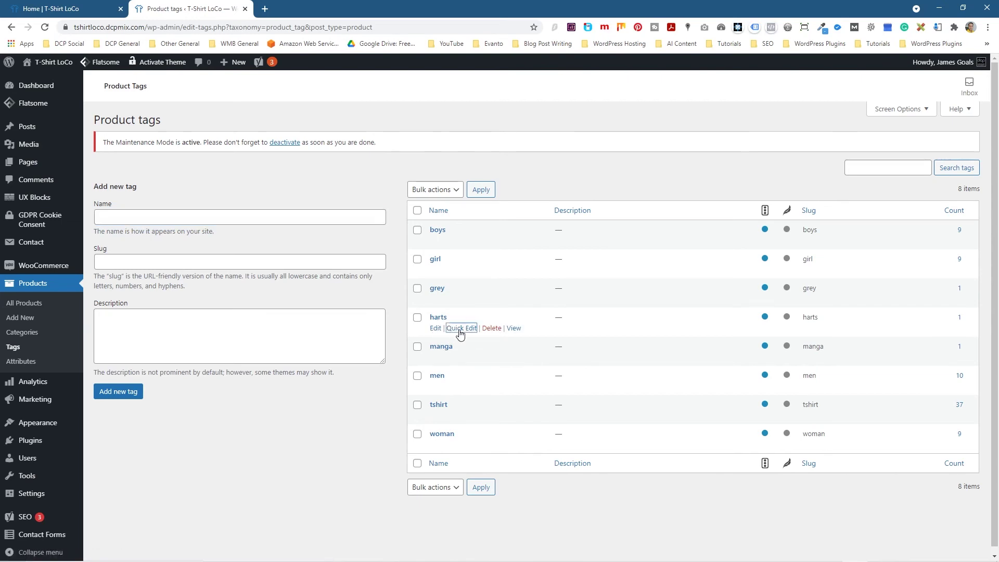
left_click(458, 328)
key("BackSpace")
key("Tab")
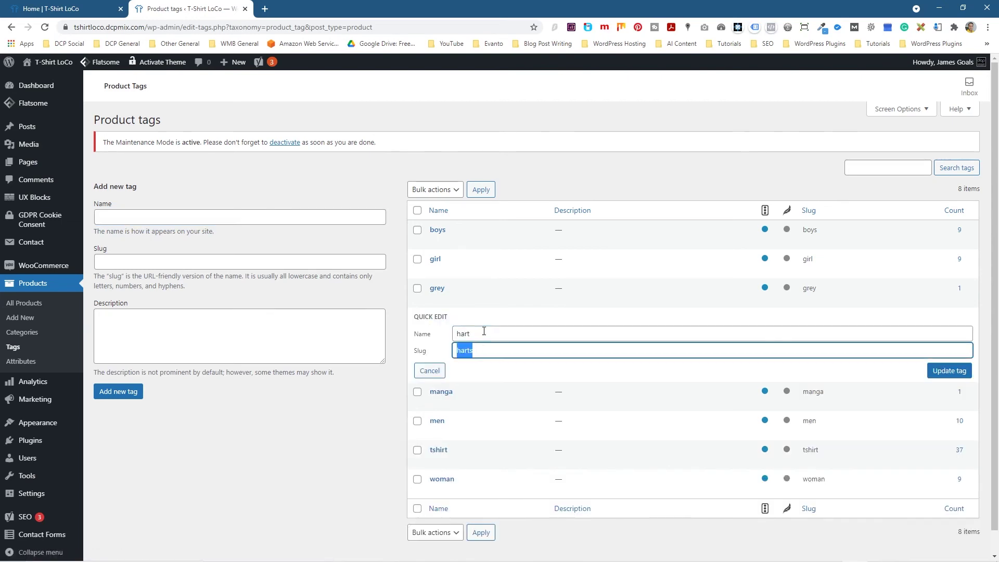
type("hart")
left_click(949, 371)
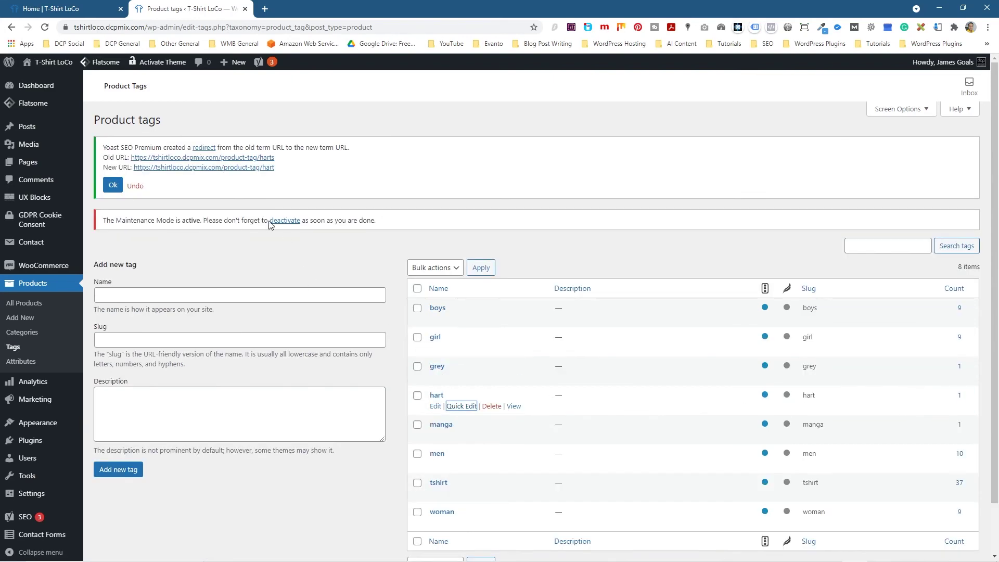
- Search the storefront for "grey" from the shop page and open the Spartan Retro 3D printed men's summer T-shirt
left_click(60, 9)
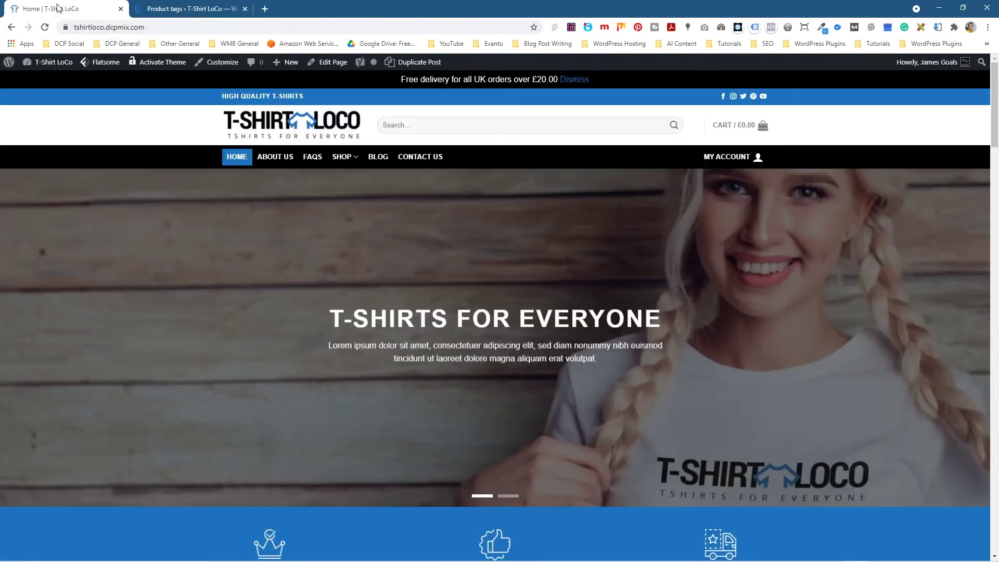
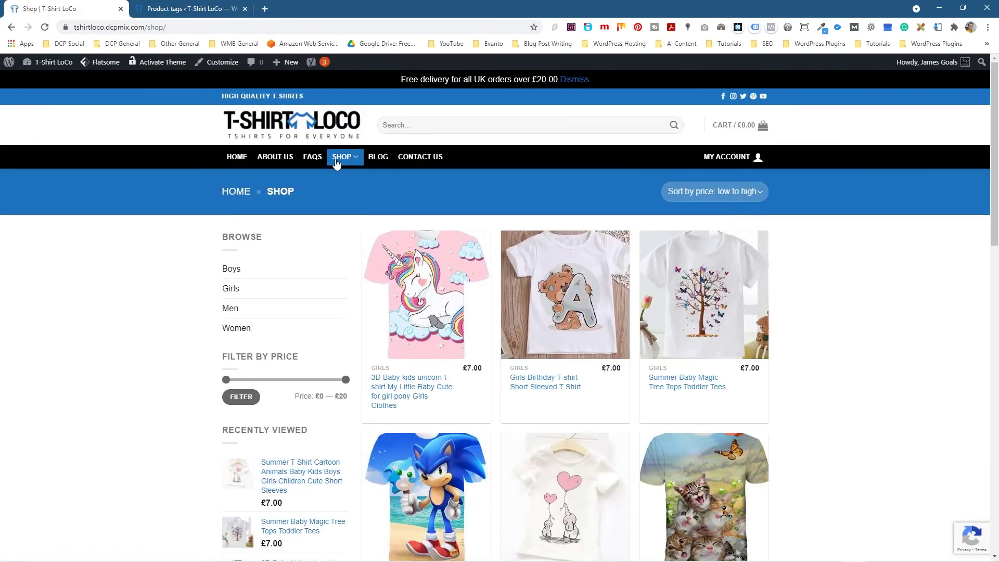
left_click(452, 126)
type("grey")
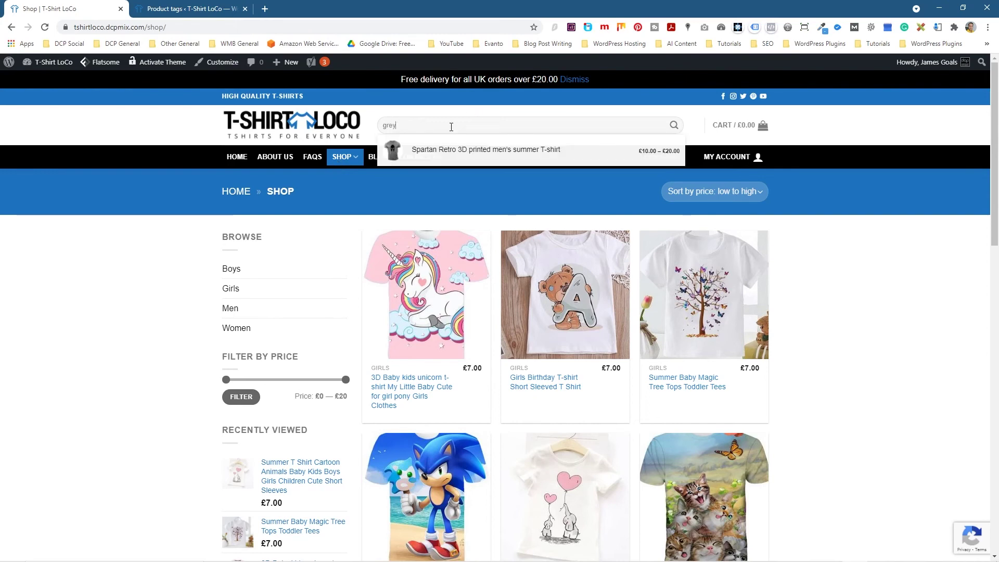
left_click(434, 150)
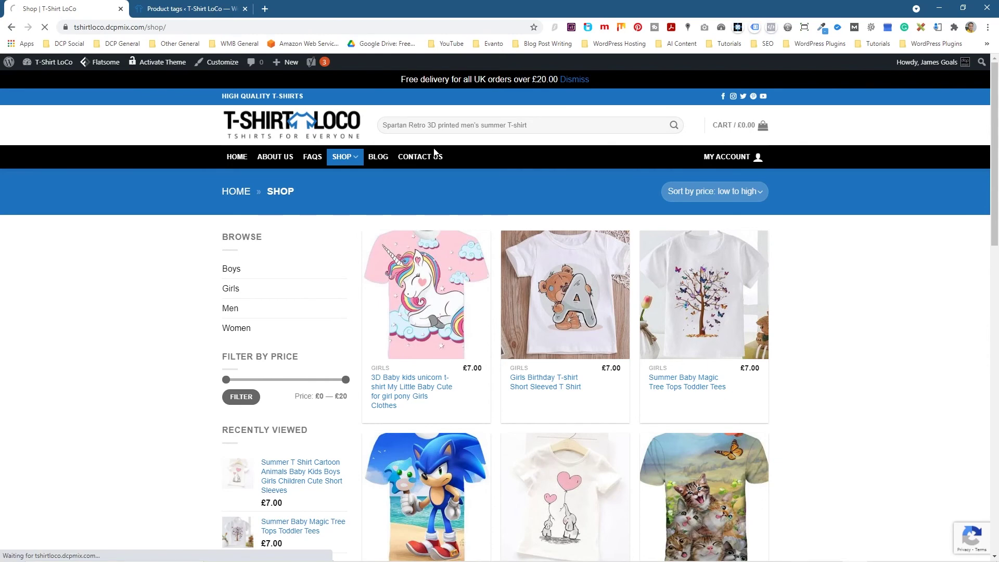
- Examine the Spartan T-shirt's title, short description and size details for searchable wording, and minimize the browser
left_click_drag(458, 223, 700, 232)
left_click(496, 225)
left_click(700, 233)
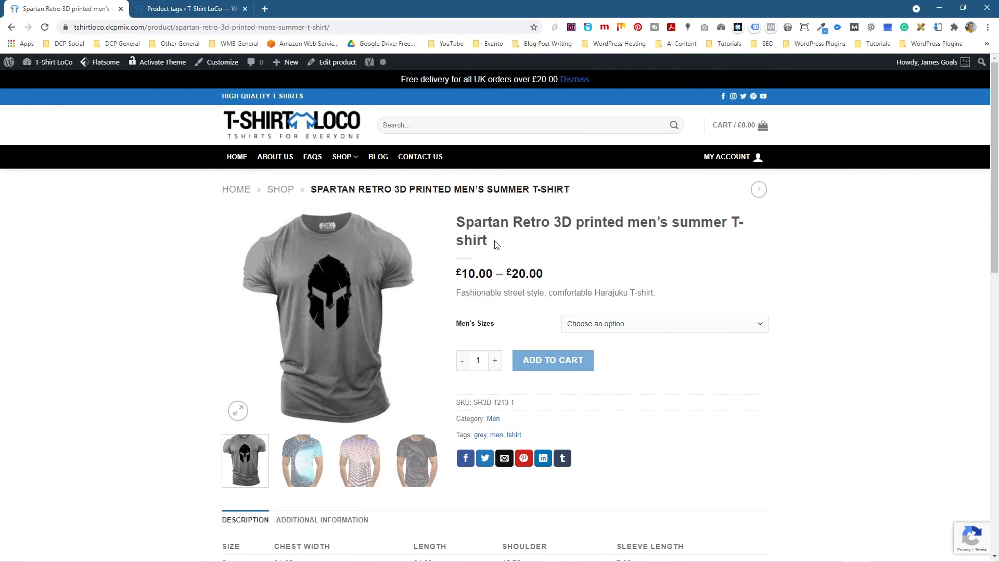
triple_click(516, 240)
left_click(516, 239)
left_click_drag(470, 293, 656, 301)
left_click(578, 292)
scroll(471, 357, "down", 5)
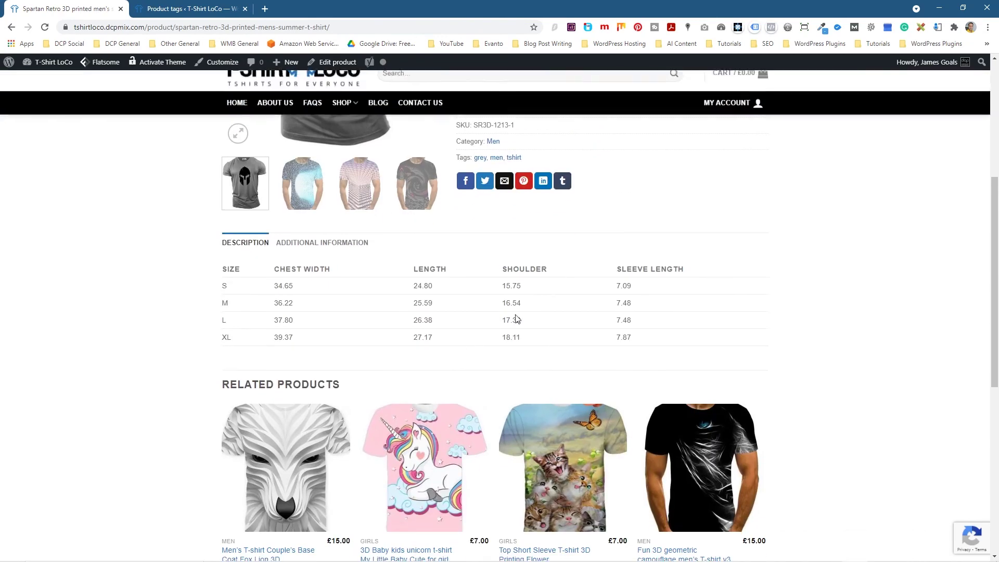
scroll(530, 364, "up", 5)
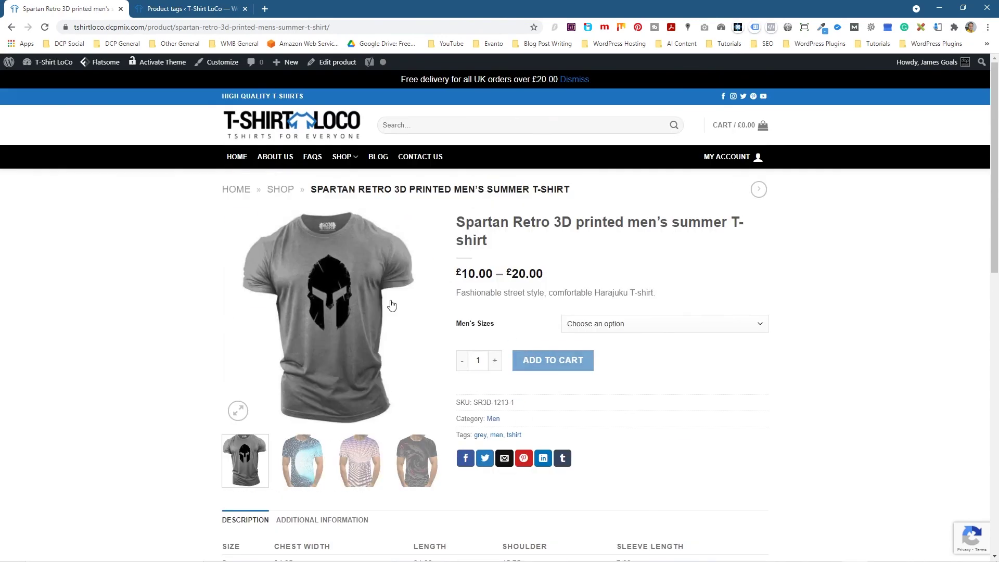
left_click(940, 8)
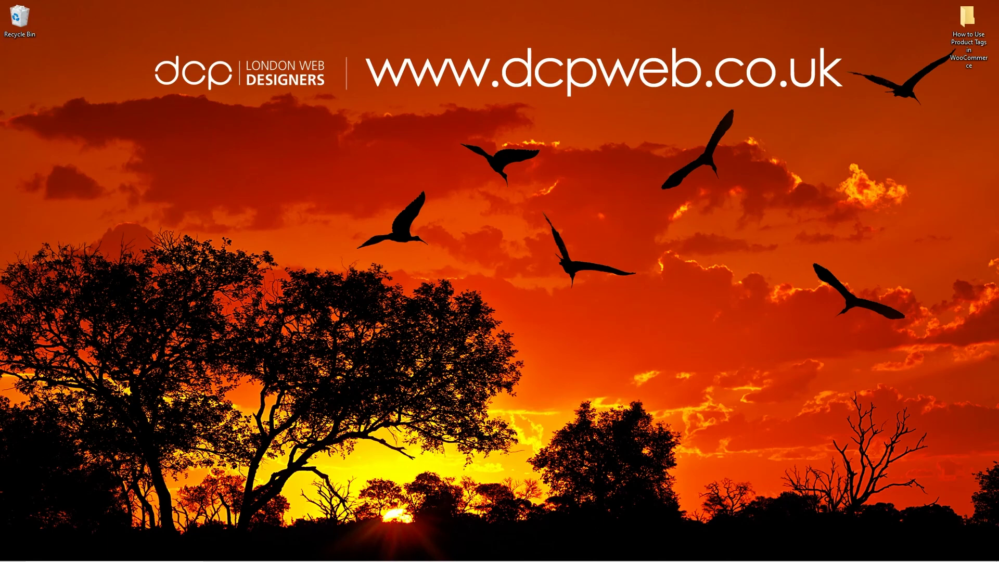